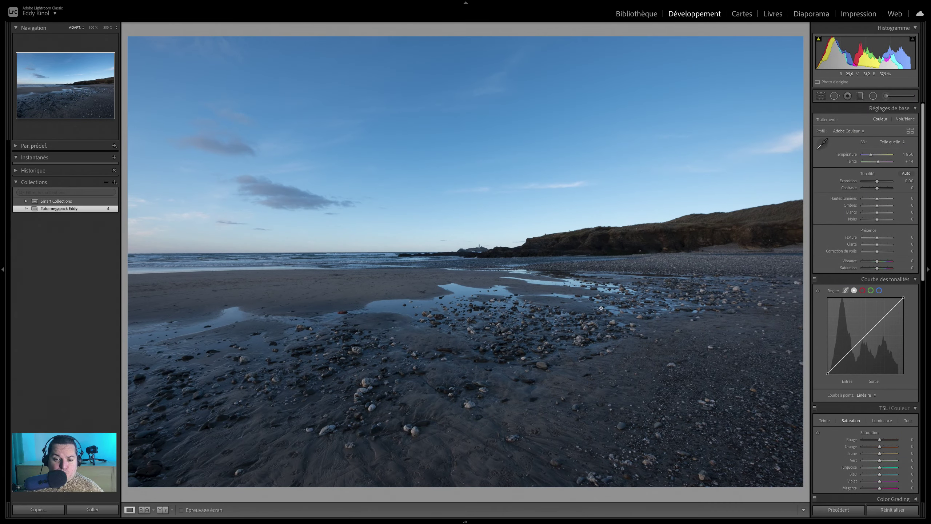
Straighten the beach photo with the crop tool's automatic angle correction and confirm the crop
{"action": "left_click", "coordinate": [822, 96]}
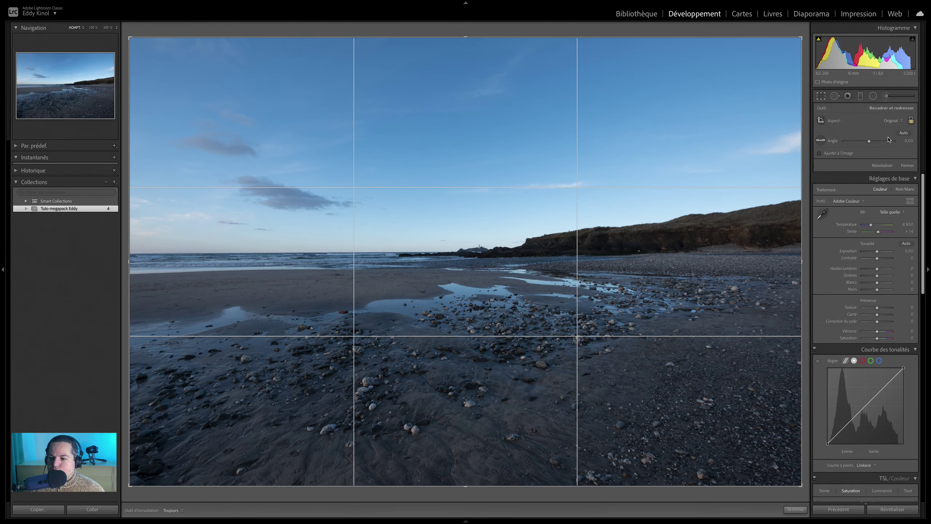
{"action": "left_click", "coordinate": [903, 133]}
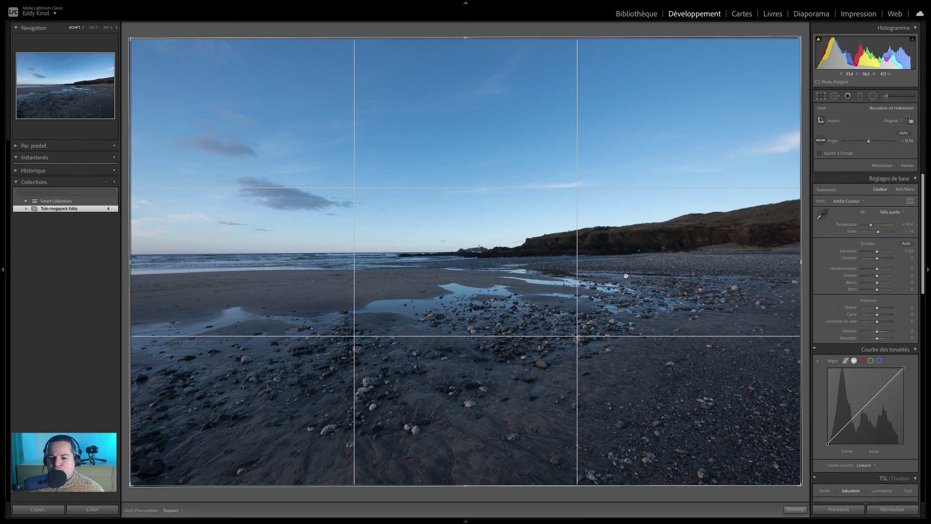
{"action": "key", "text": "Return"}
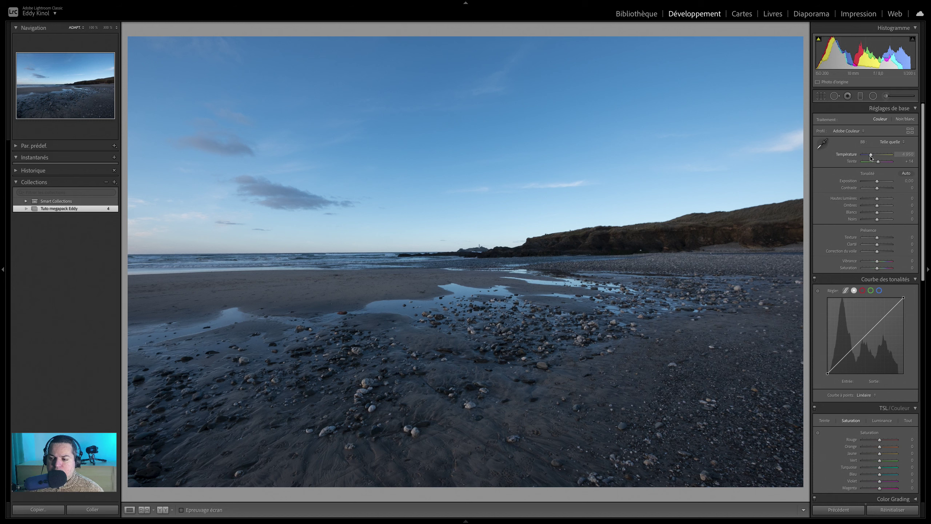
Warm the white balance to temperature 9573 and tint +42, and assign the Heure dorée 01 profile from the Megapack Postproduction group
{"action": "left_click_drag", "start_coordinate": [872, 157], "coordinate": [882, 163]}
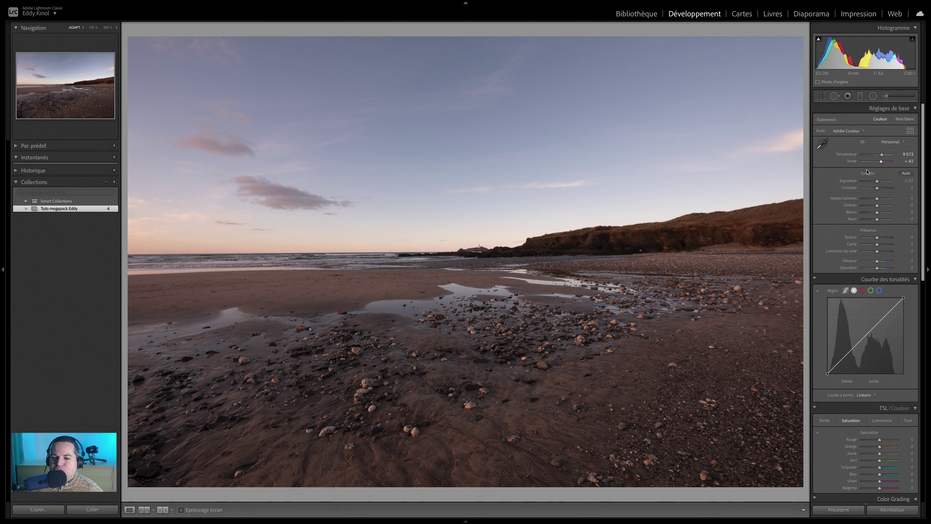
{"action": "left_click", "coordinate": [910, 131]}
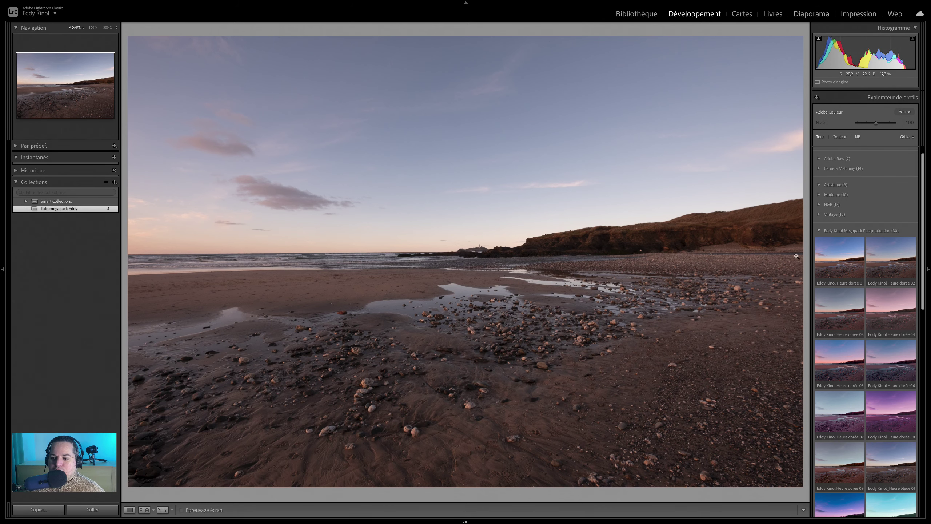
{"action": "left_click", "coordinate": [836, 264]}
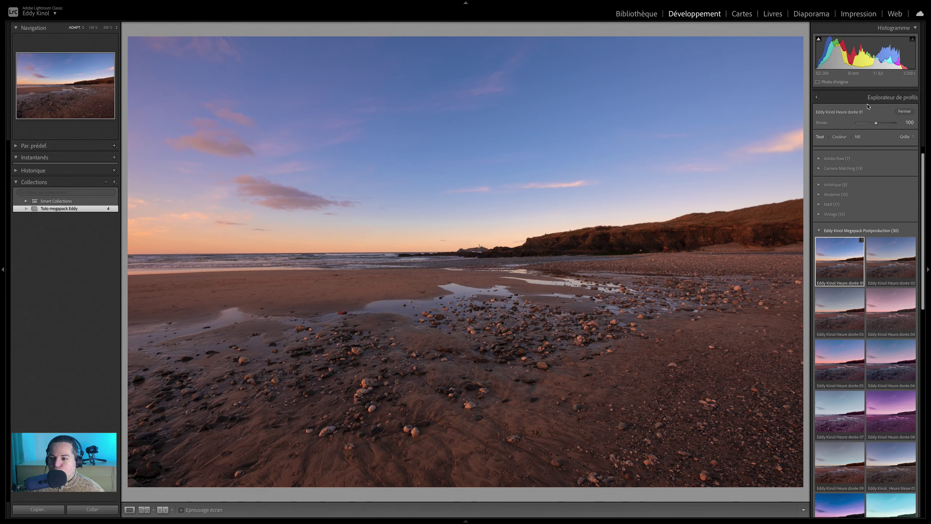
{"action": "left_click", "coordinate": [907, 113]}
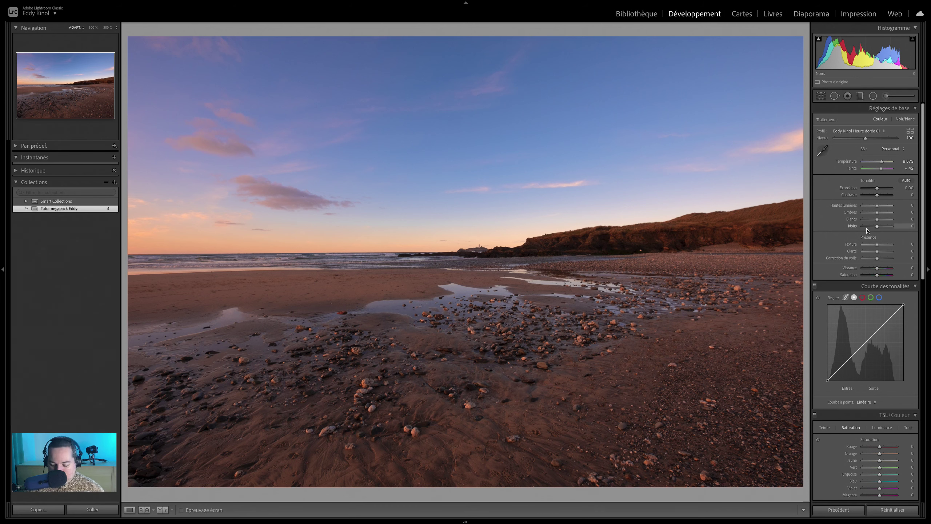
Compare the photo with its original state and set the profile's amount to 68
{"action": "key", "text": "backslash"}
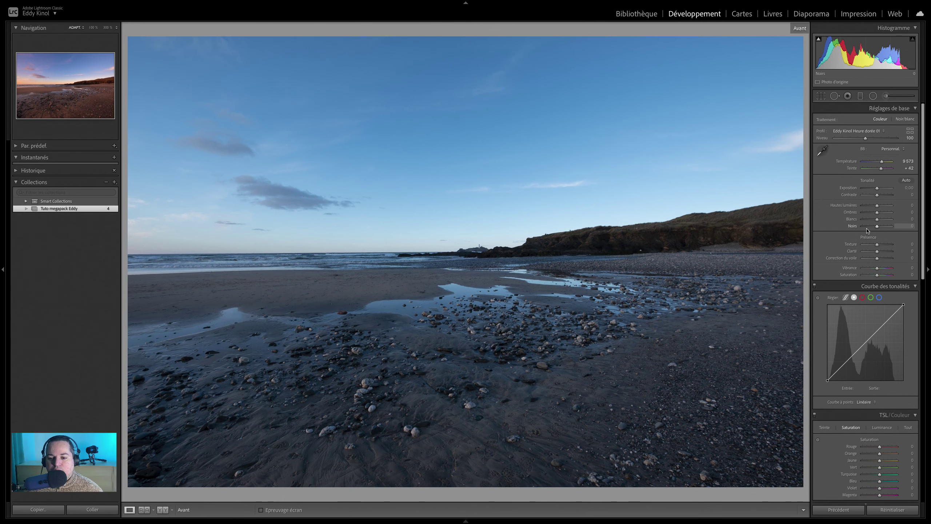
{"action": "key", "text": "backslash"}
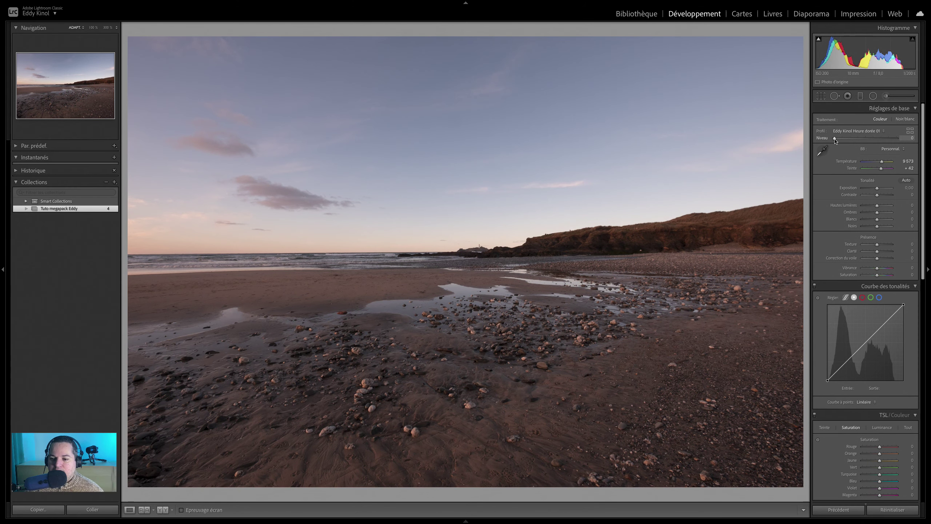
{"action": "left_click_drag", "start_coordinate": [835, 141], "coordinate": [865, 139]}
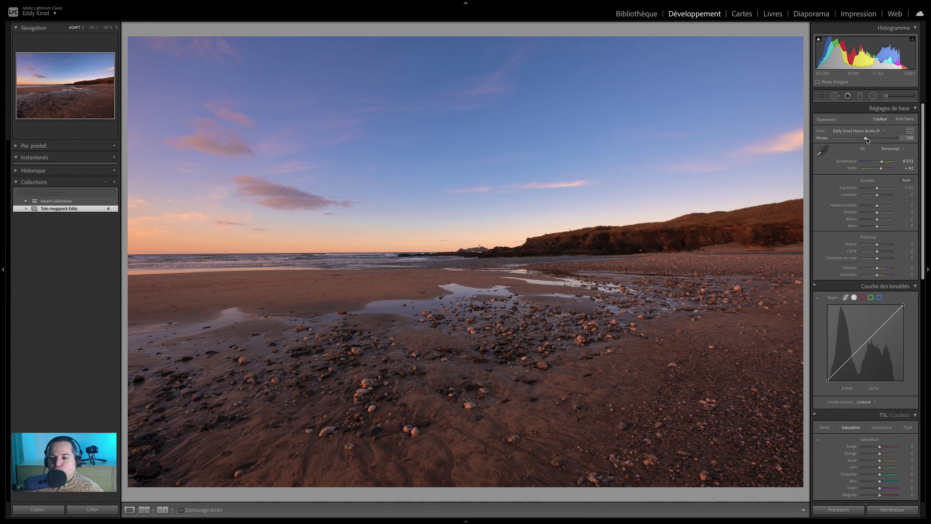
{"action": "left_click_drag", "start_coordinate": [866, 141], "coordinate": [856, 140]}
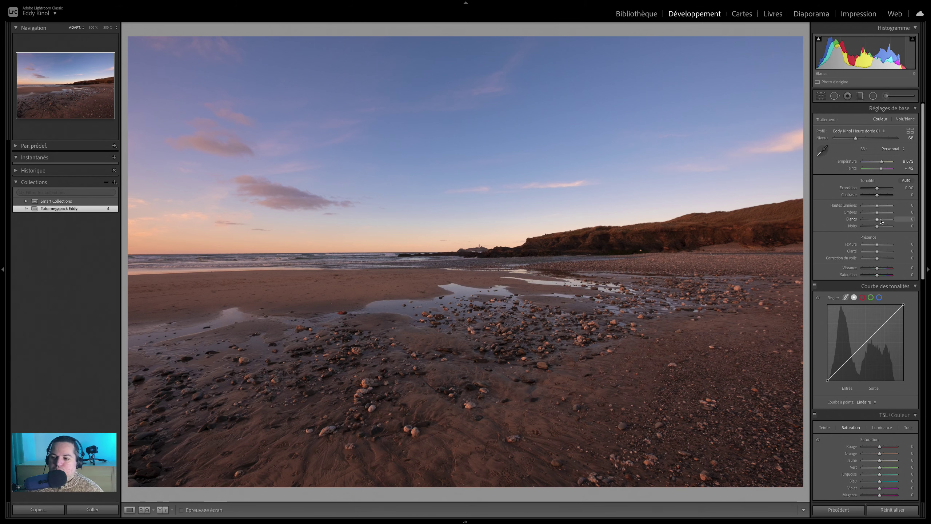
Set shadows to +37, highlights to -50 and blacks to +22, and check the photo in full screen
{"action": "left_click_drag", "start_coordinate": [878, 215], "coordinate": [883, 214]}
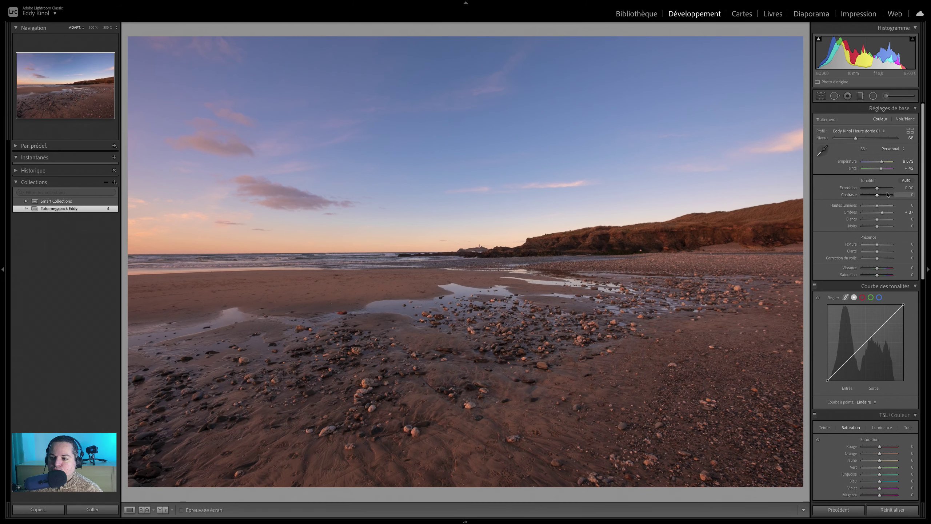
{"action": "left_click_drag", "start_coordinate": [877, 206], "coordinate": [870, 206]}
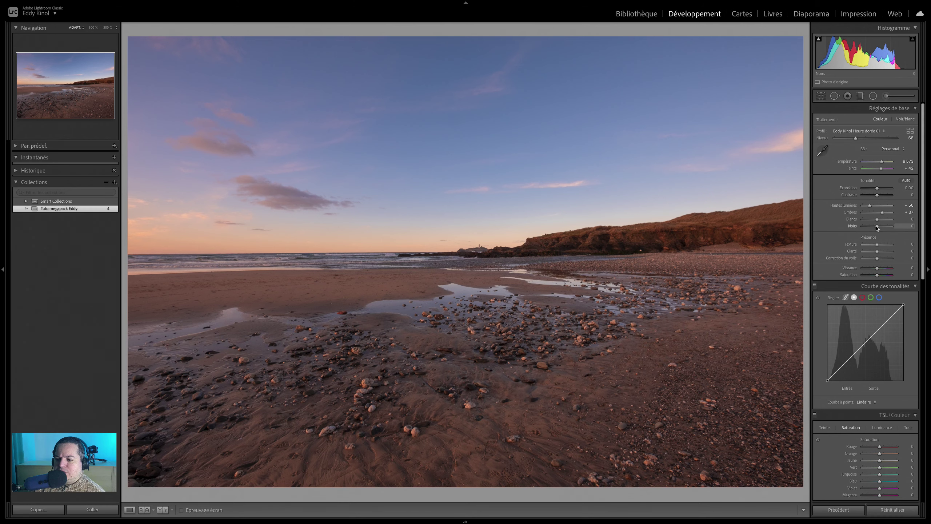
{"action": "left_click_drag", "start_coordinate": [876, 227], "coordinate": [878, 227]}
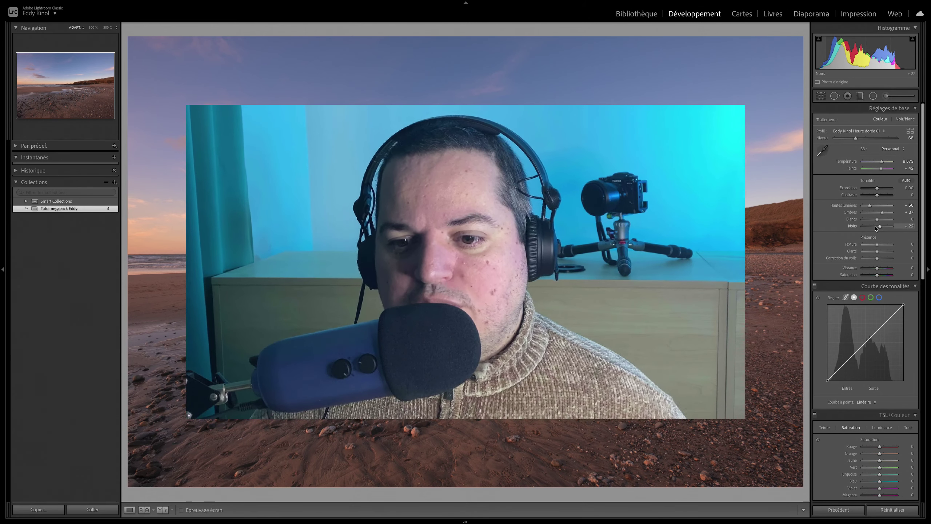
{"action": "key", "text": "ctrl+Return"}
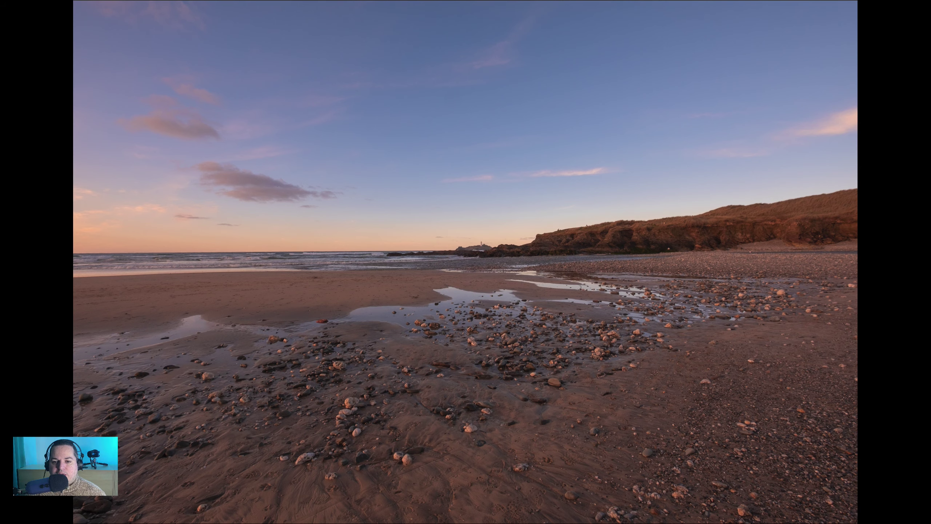
{"action": "key", "text": "Escape"}
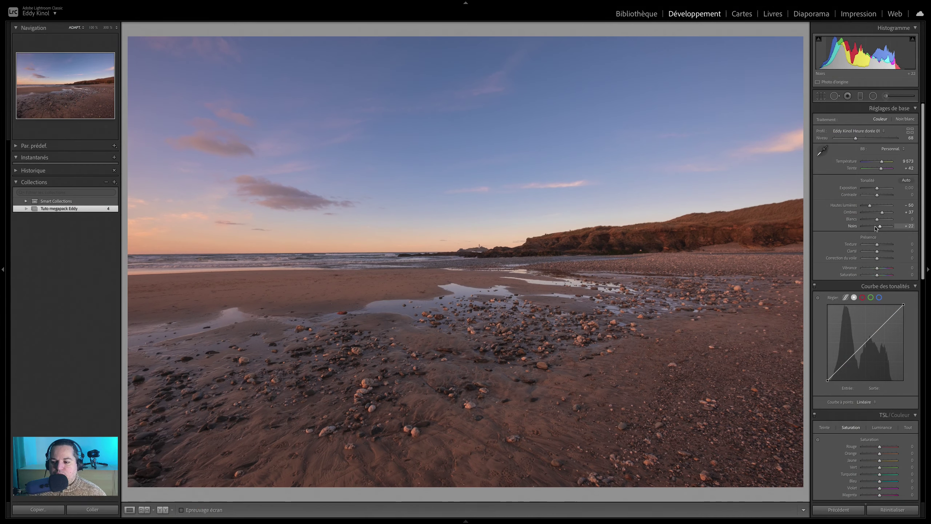
Send a copy of the photo with the Lightroom corrections to Luminar AI, with the resolution set to 300
{"action": "mouse_move", "coordinate": [129, 515]}
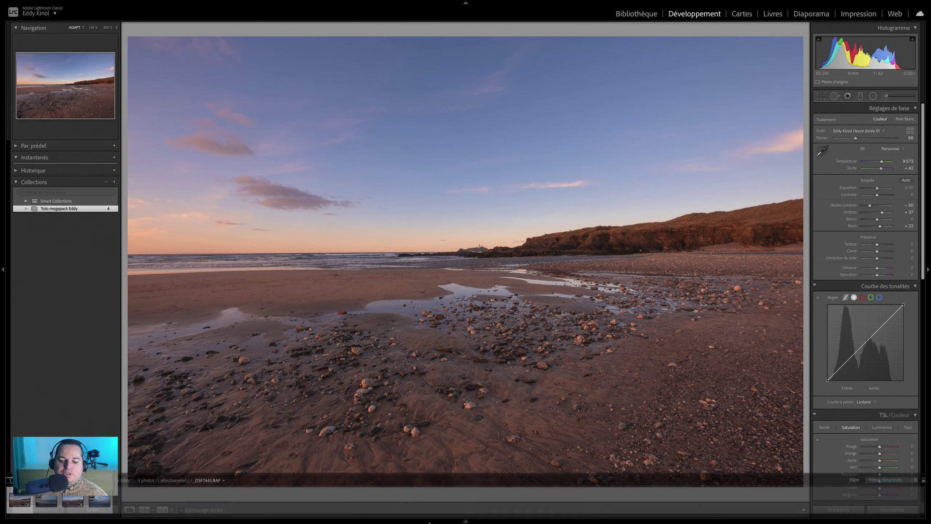
{"action": "right_click", "coordinate": [19, 500]}
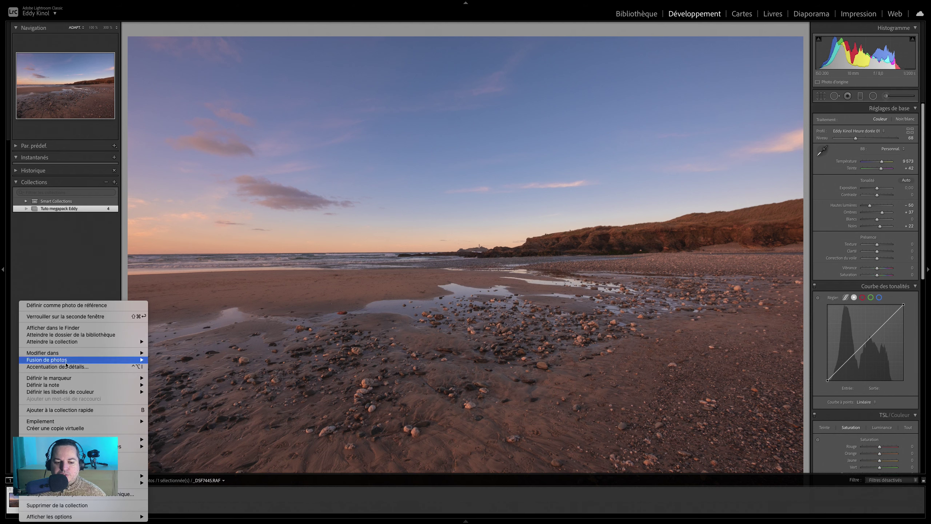
{"action": "mouse_move", "coordinate": [61, 354]}
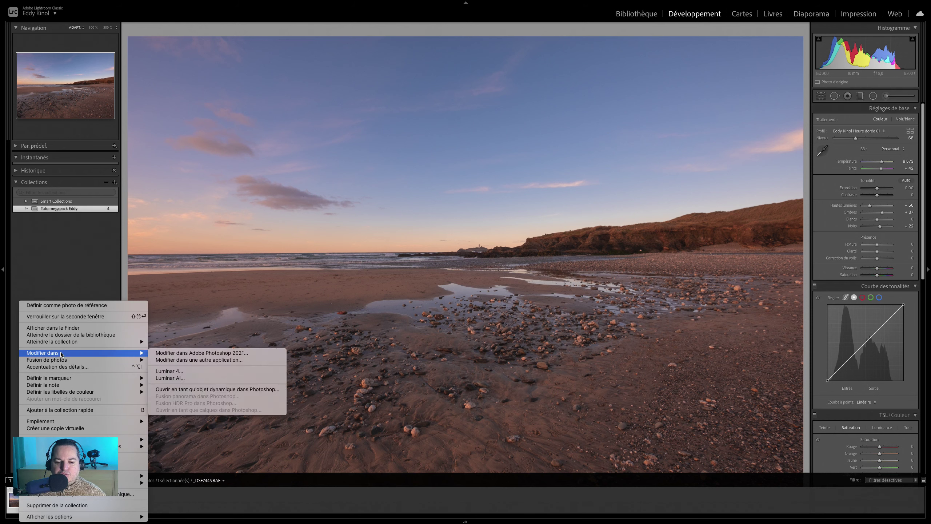
{"action": "left_click", "coordinate": [194, 379]}
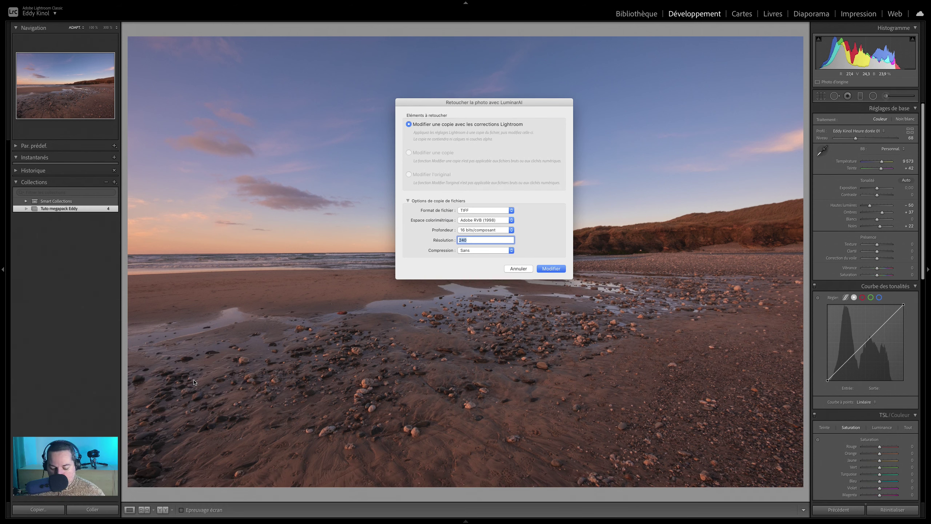
{"action": "type", "text": "300"}
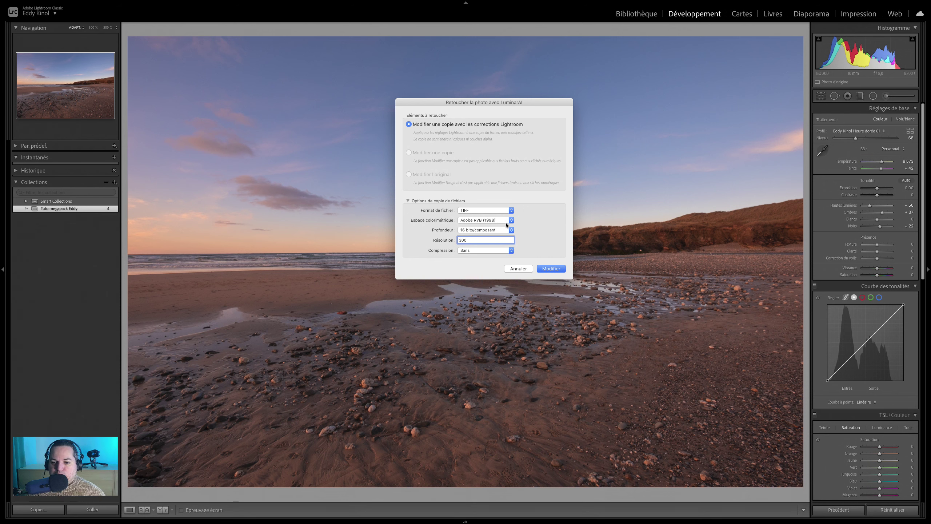
{"action": "left_click", "coordinate": [550, 269]}
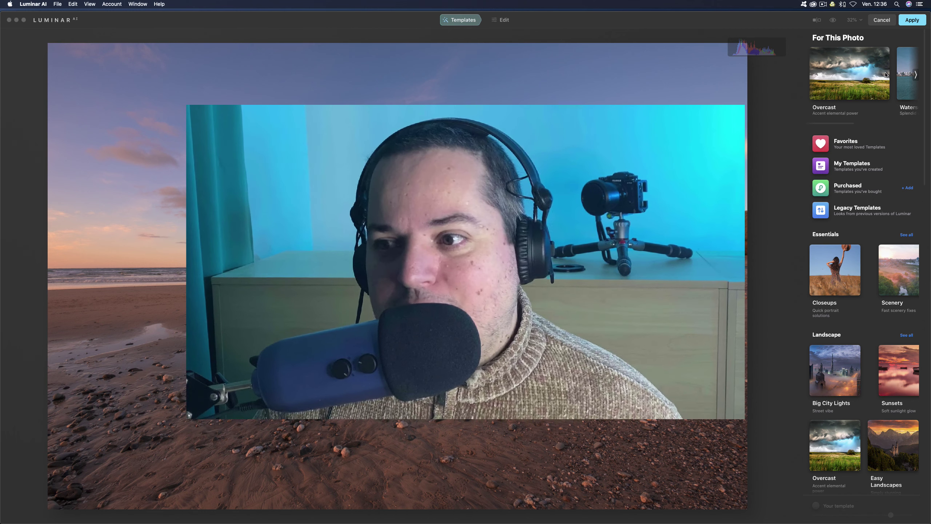
Browse the templates suggested for this photo and open the Overcast collection
{"action": "left_click", "coordinate": [916, 76]}
{"action": "left_click", "coordinate": [916, 75]}
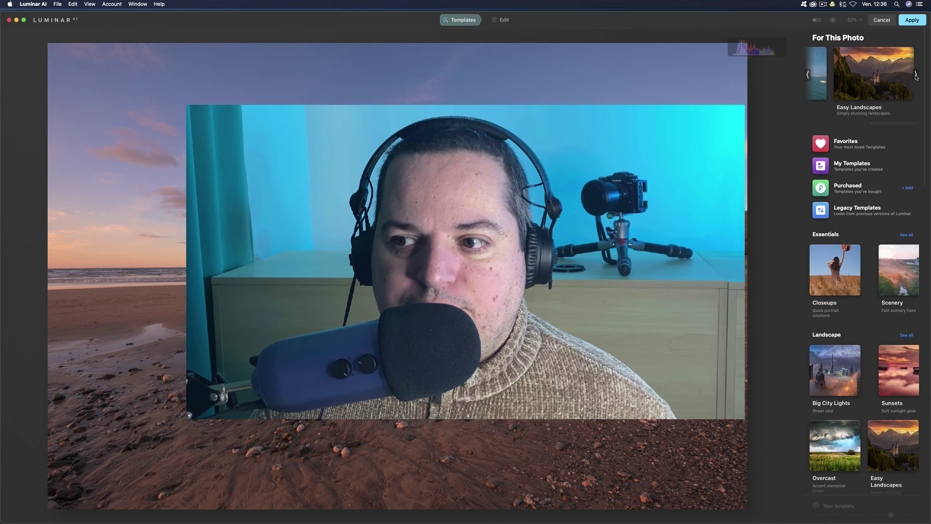
{"action": "left_click", "coordinate": [809, 74]}
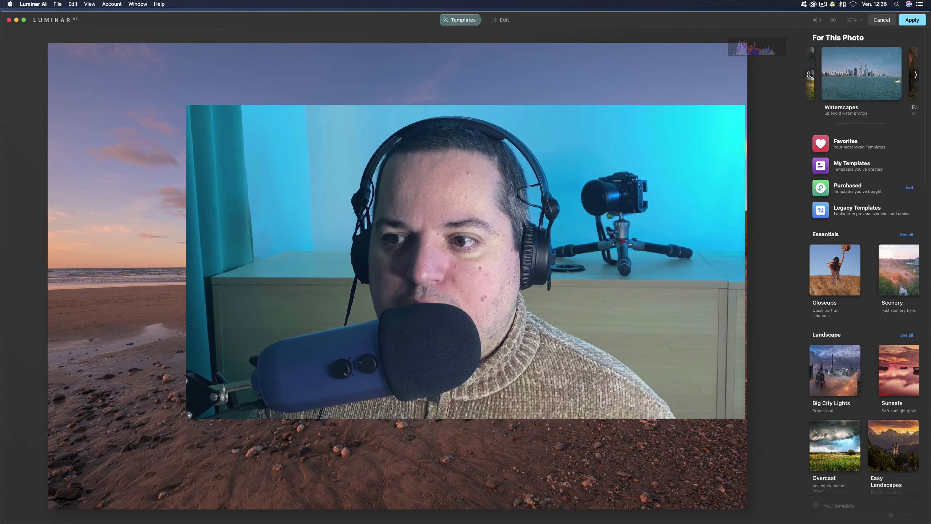
{"action": "left_click", "coordinate": [810, 75]}
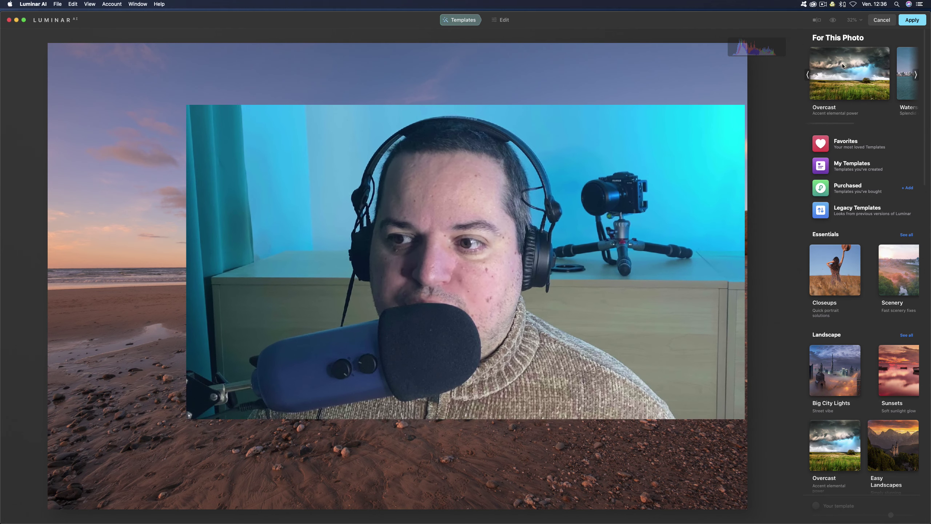
{"action": "left_click", "coordinate": [844, 82]}
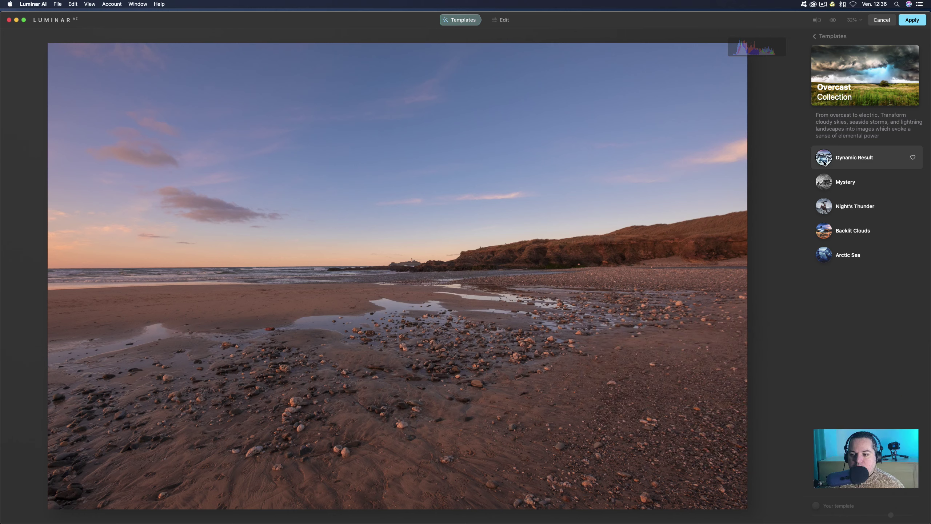
Apply the Dynamic Result template and compare the photo before and after it
{"action": "left_click", "coordinate": [825, 160]}
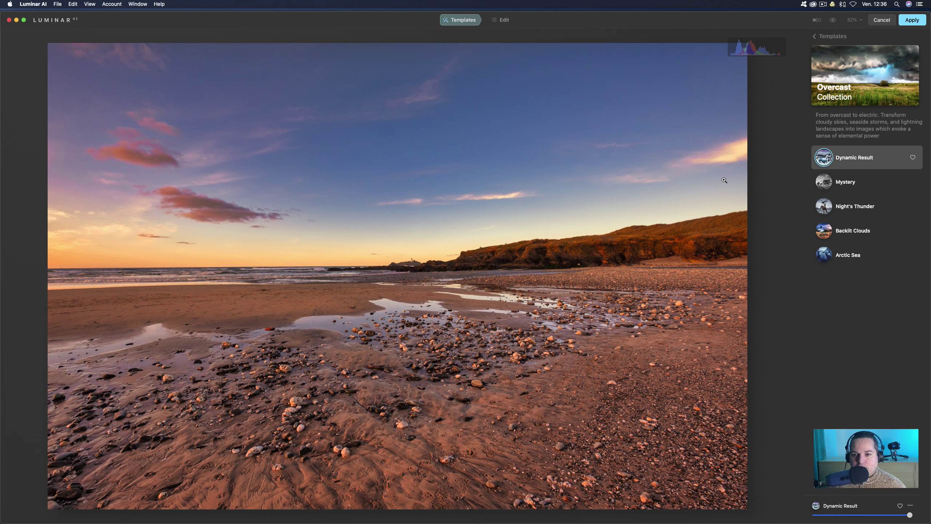
{"action": "left_click", "coordinate": [834, 21]}
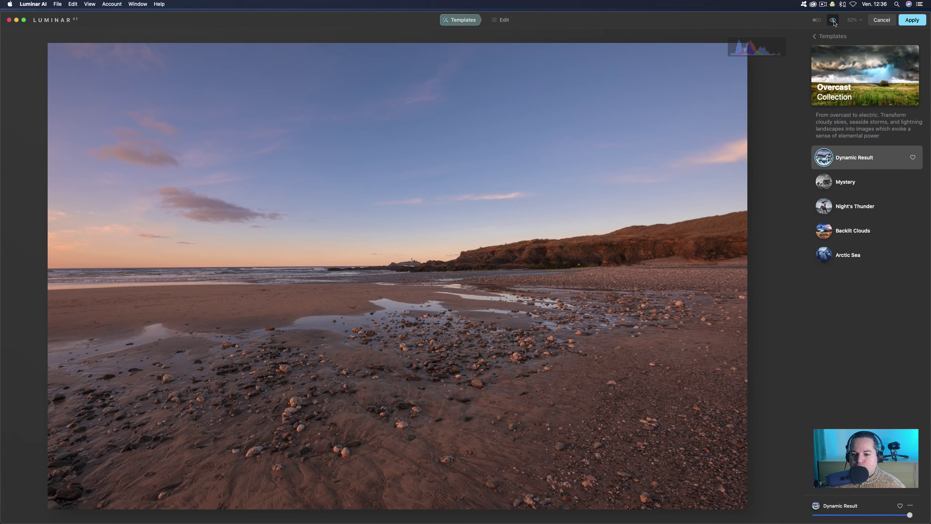
{"action": "left_click", "coordinate": [834, 21]}
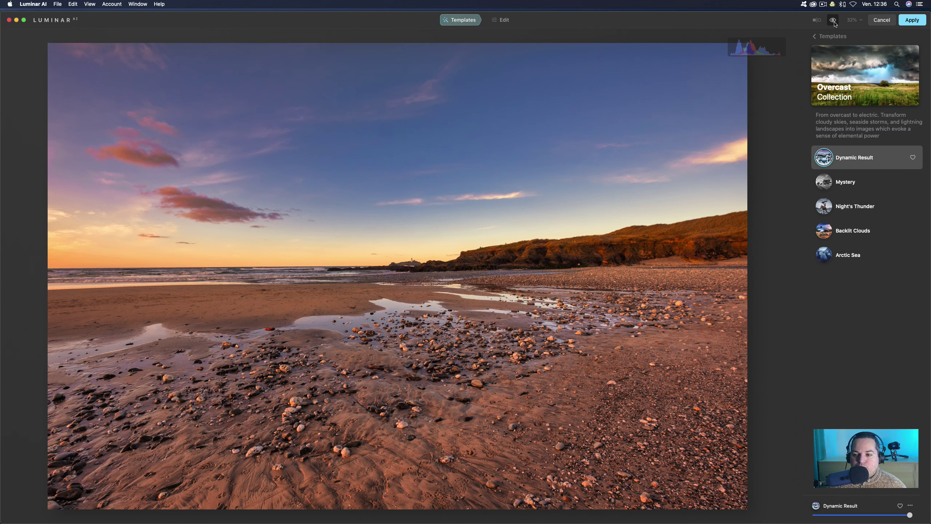
Try the Mystery template, compare Night's Thunder with Dynamic Result, and leave Night's Thunder applied
{"action": "left_click", "coordinate": [824, 182]}
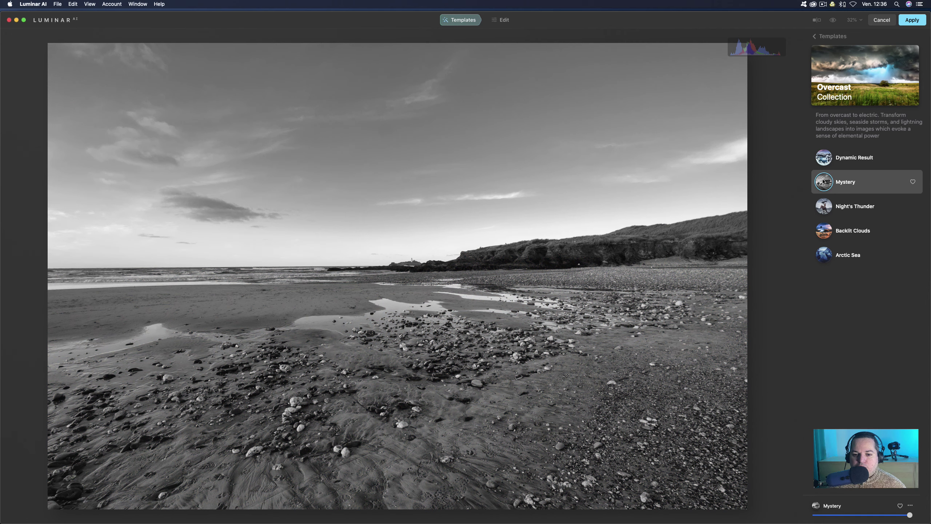
{"action": "left_click", "coordinate": [827, 207]}
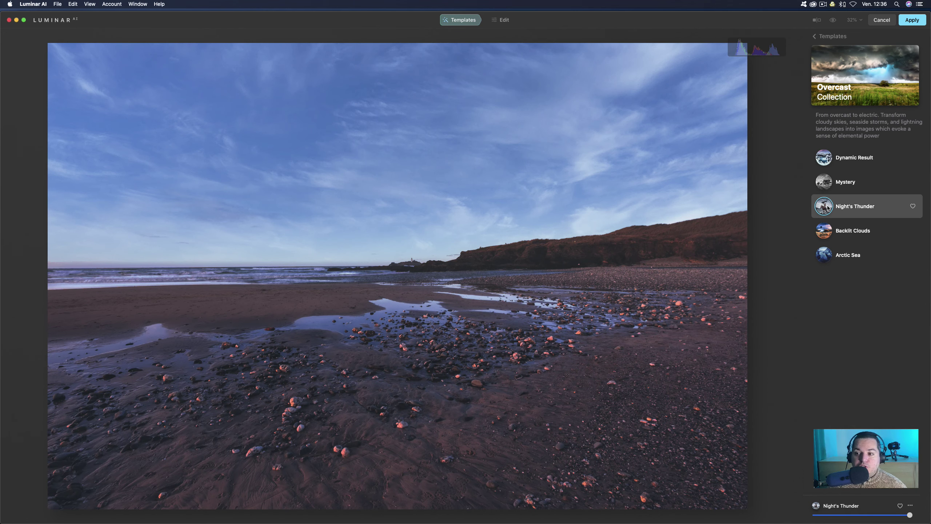
{"action": "left_click", "coordinate": [823, 157]}
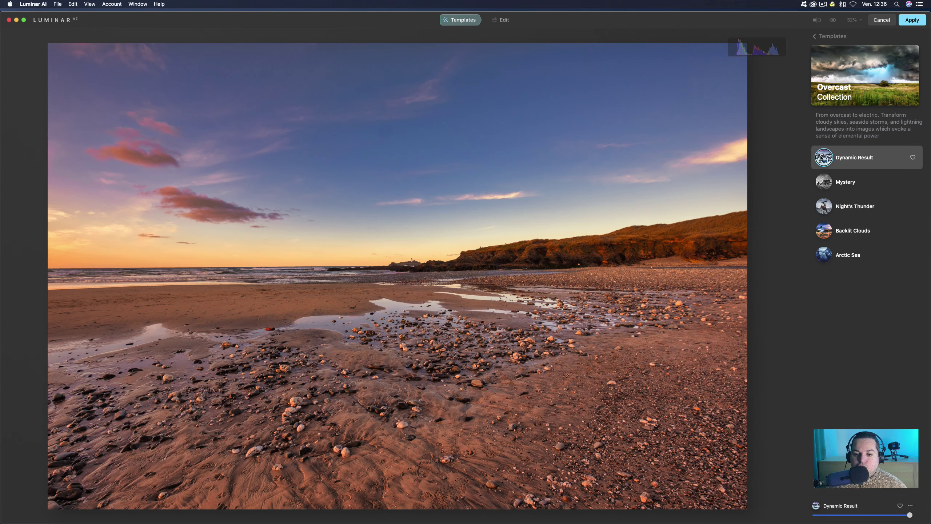
{"action": "left_click", "coordinate": [824, 210]}
{"action": "left_click", "coordinate": [824, 157]}
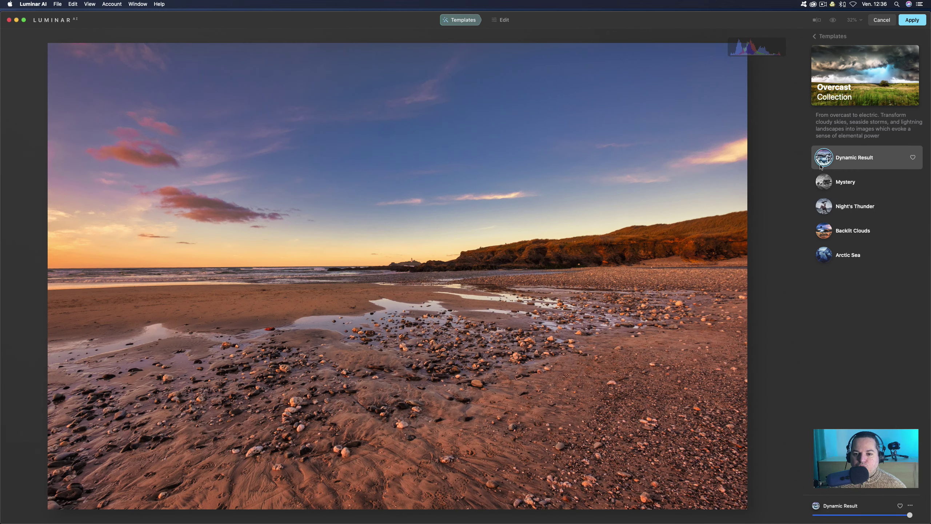
{"action": "left_click", "coordinate": [827, 211]}
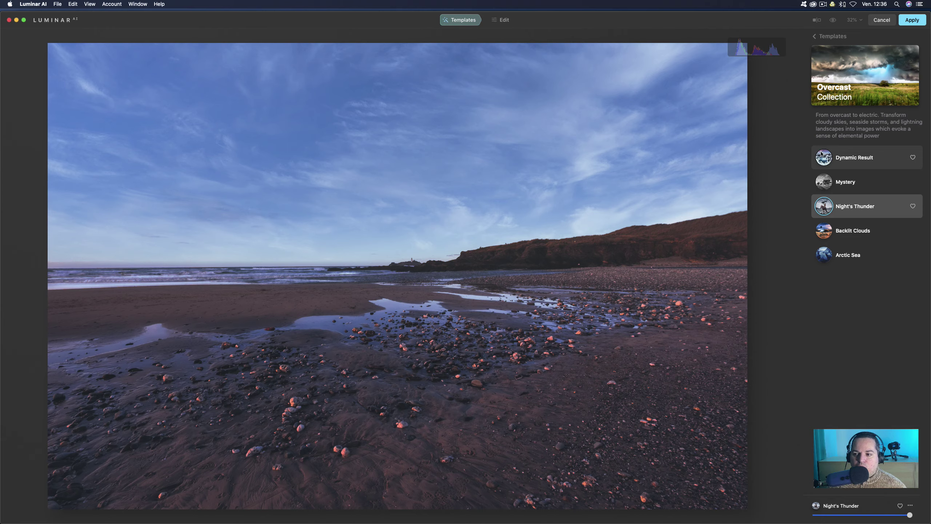
{"action": "left_click", "coordinate": [830, 206]}
{"action": "left_click", "coordinate": [829, 205]}
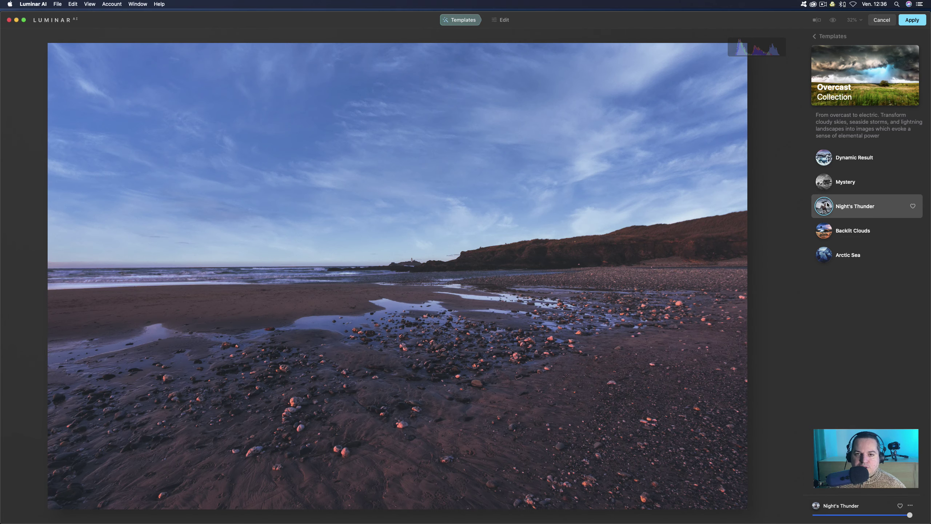
Try the Backlit Clouds and Arctic Sea templates on the photo and compare them with Night's Thunder
{"action": "left_click", "coordinate": [828, 237]}
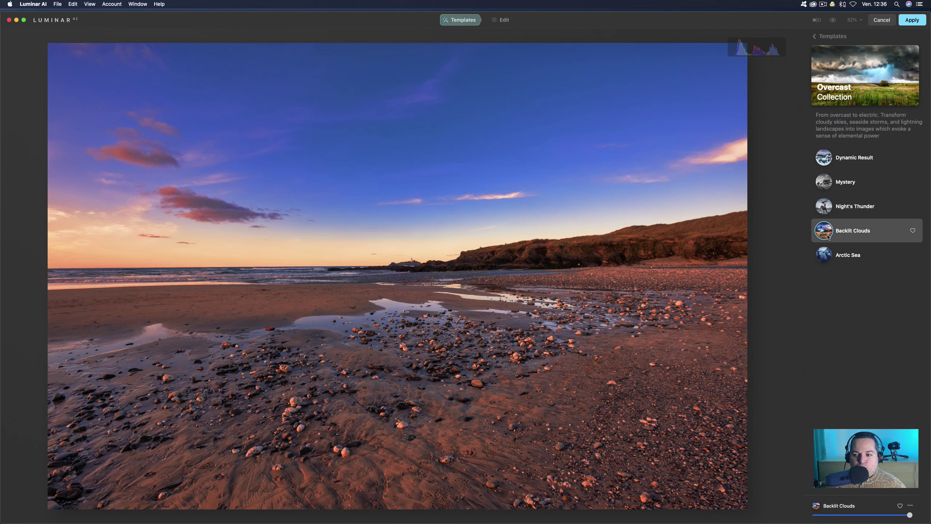
{"action": "left_click", "coordinate": [823, 258]}
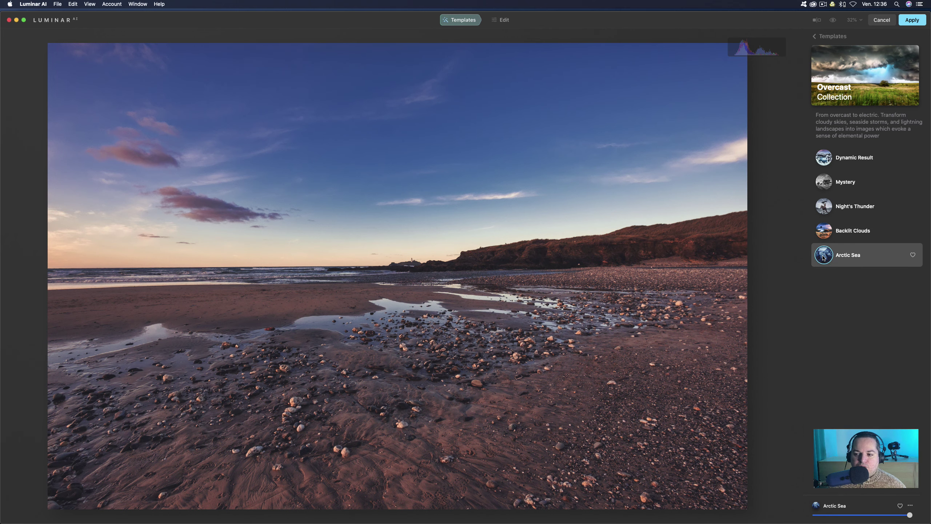
{"action": "left_click", "coordinate": [823, 158]}
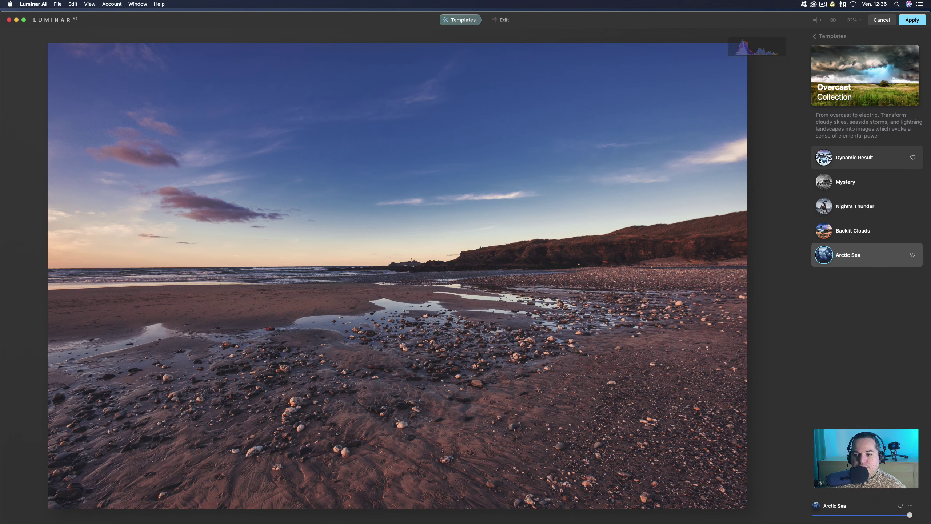
{"action": "left_click", "coordinate": [824, 206]}
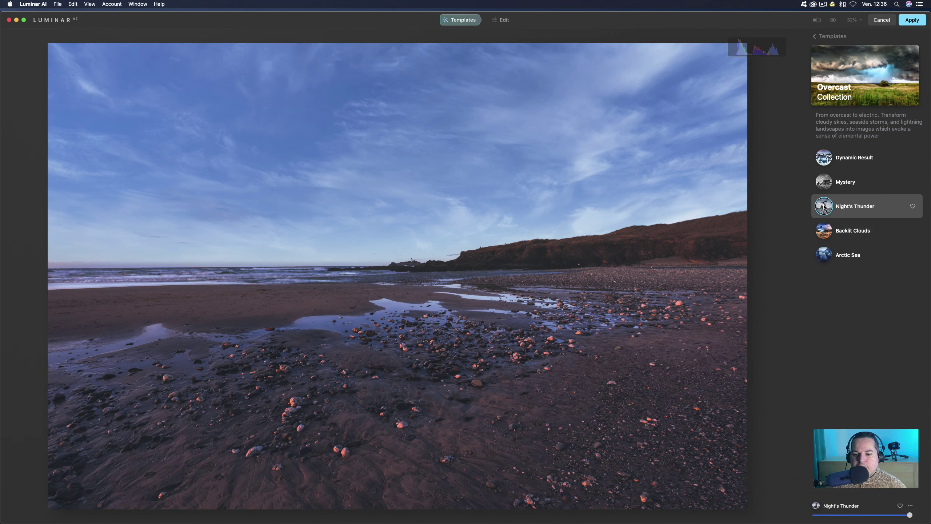
{"action": "left_click", "coordinate": [824, 256]}
{"action": "left_click", "coordinate": [824, 211]}
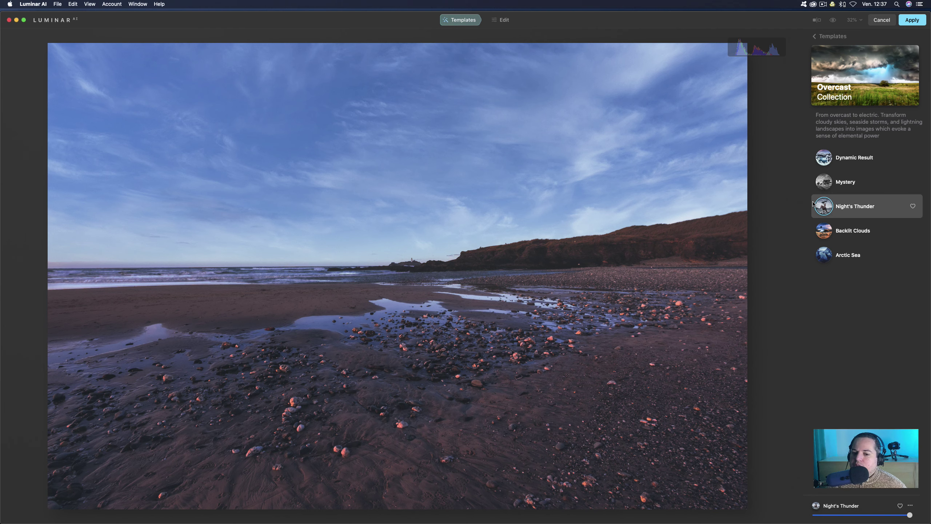
Alternate between the Dynamic Result, Arctic Sea and Night's Thunder templates to compare their effect on the beach photo
{"action": "left_click", "coordinate": [824, 160]}
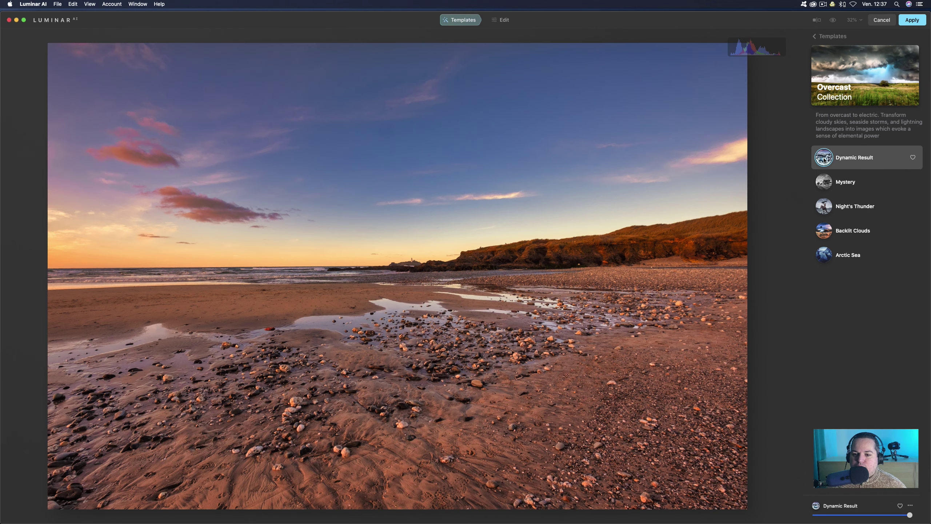
{"action": "left_click", "coordinate": [830, 256]}
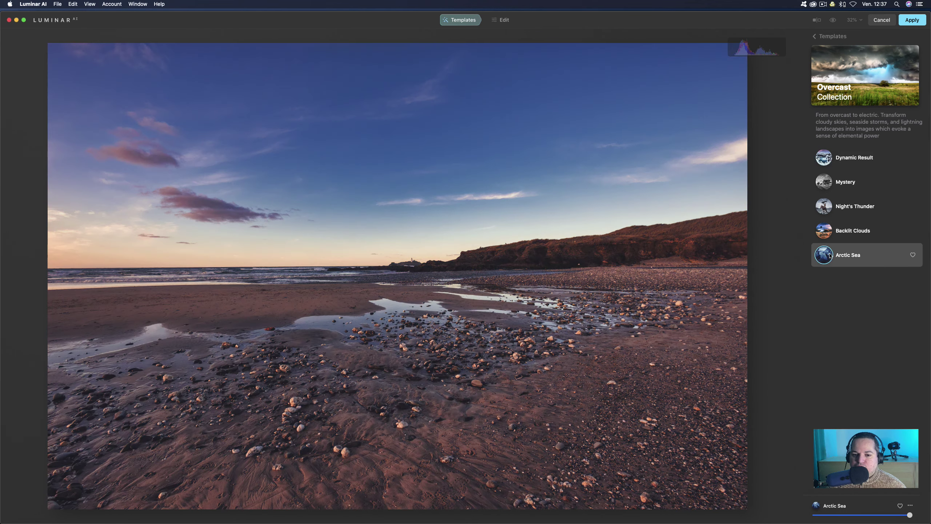
{"action": "left_click", "coordinate": [829, 207]}
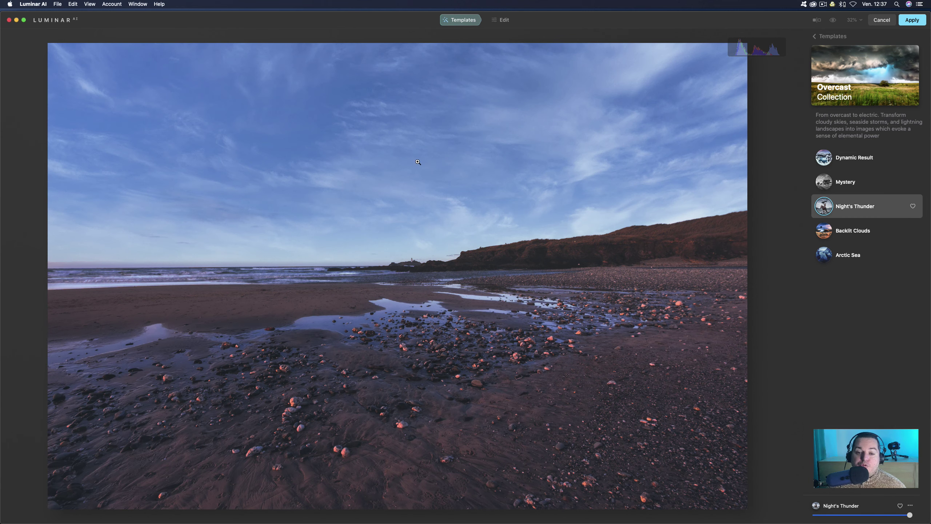
{"action": "left_click", "coordinate": [825, 255]}
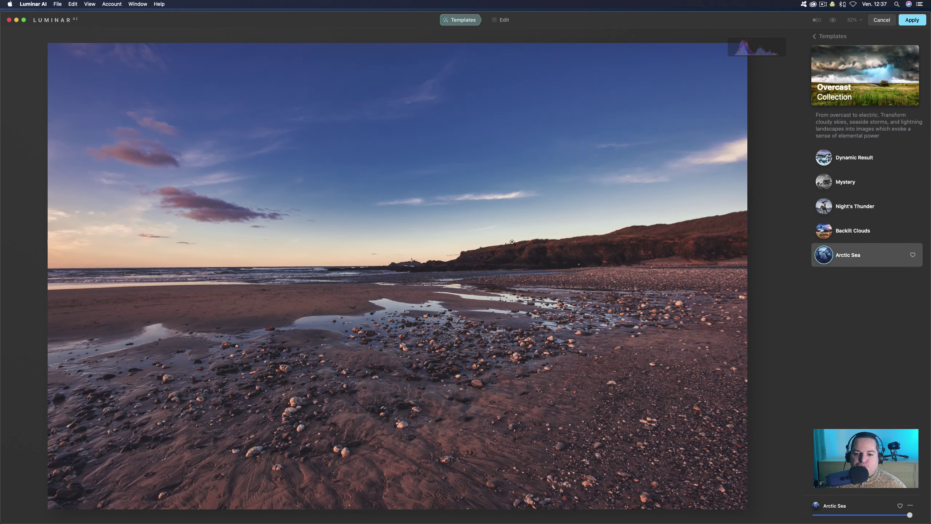
{"action": "left_click", "coordinate": [824, 157]}
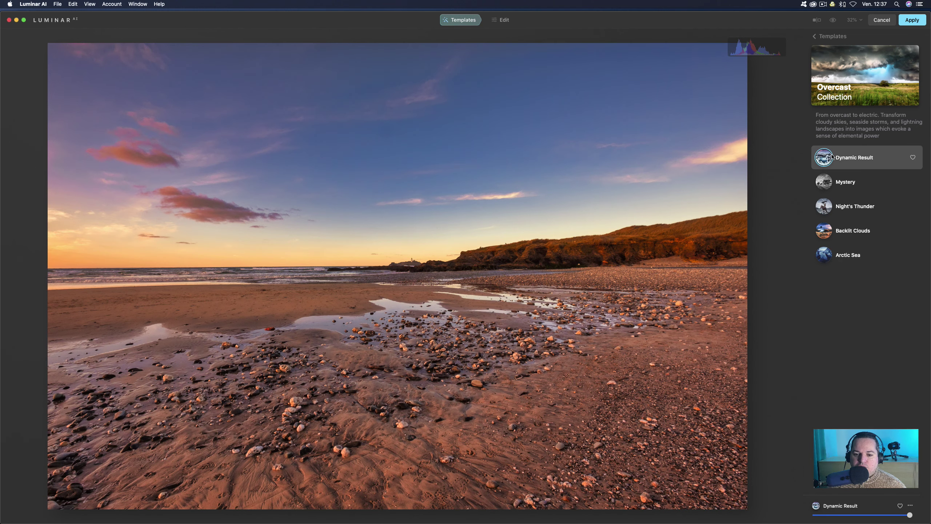
{"action": "left_click", "coordinate": [824, 255]}
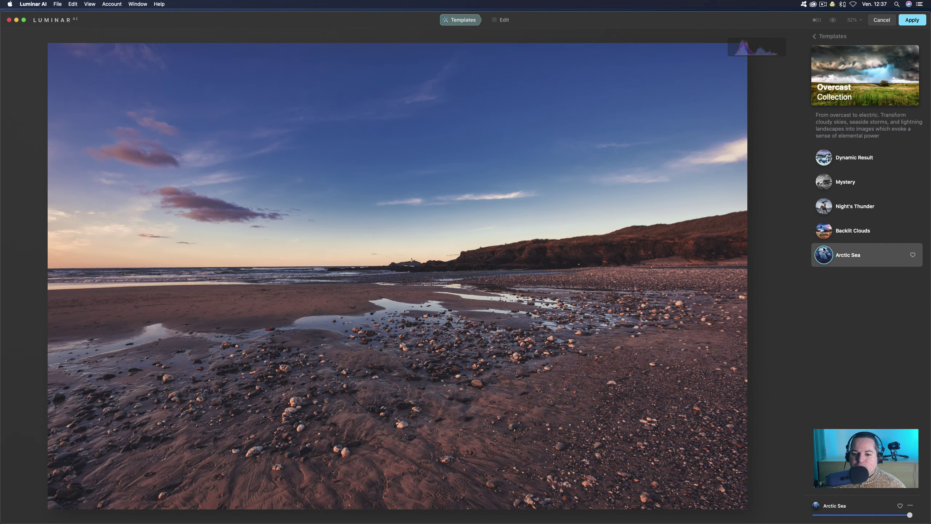
{"action": "left_click", "coordinate": [832, 162]}
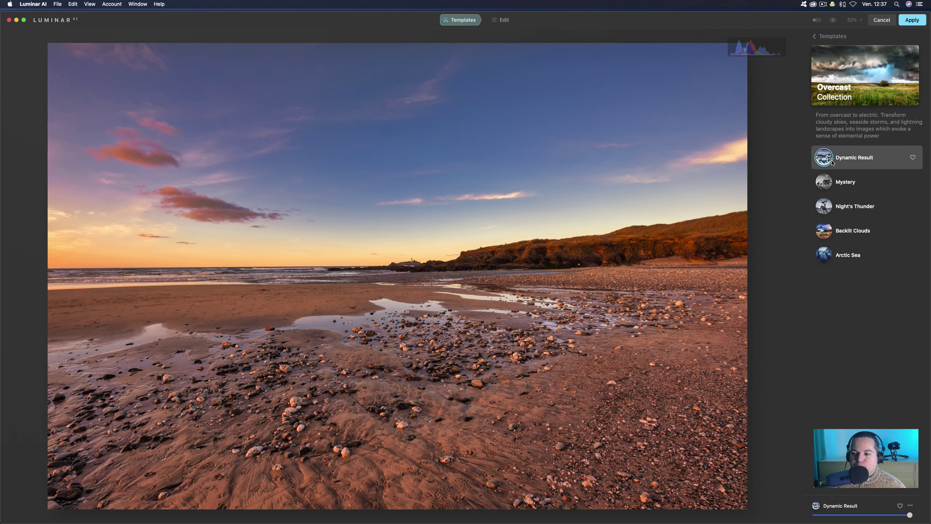
{"action": "left_click", "coordinate": [832, 255]}
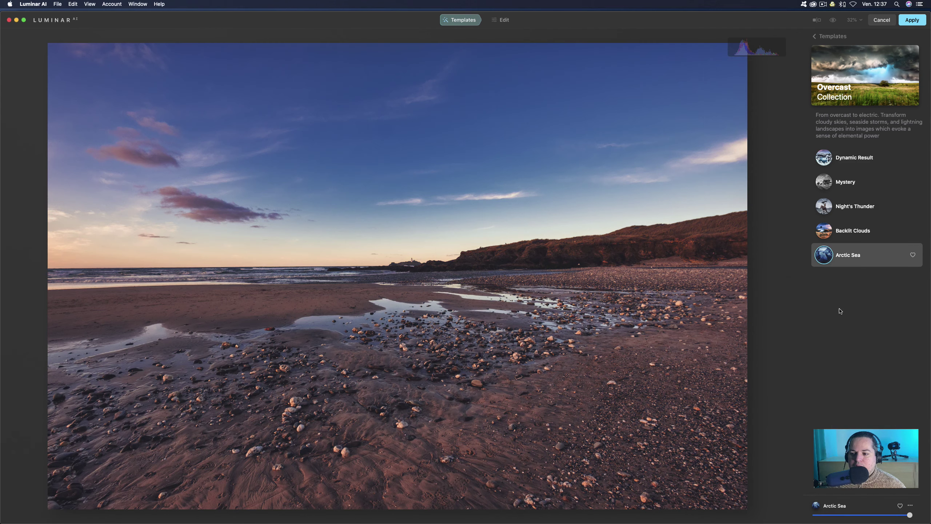
Apply the Dynamic Result template and reduce its strength to about two thirds
{"action": "mouse_move", "coordinate": [911, 517]}
{"action": "left_mouse_down"}
{"action": "mouse_move", "coordinate": [831, 517]}
{"action": "mouse_move", "coordinate": [911, 515]}
{"action": "left_mouse_up"}
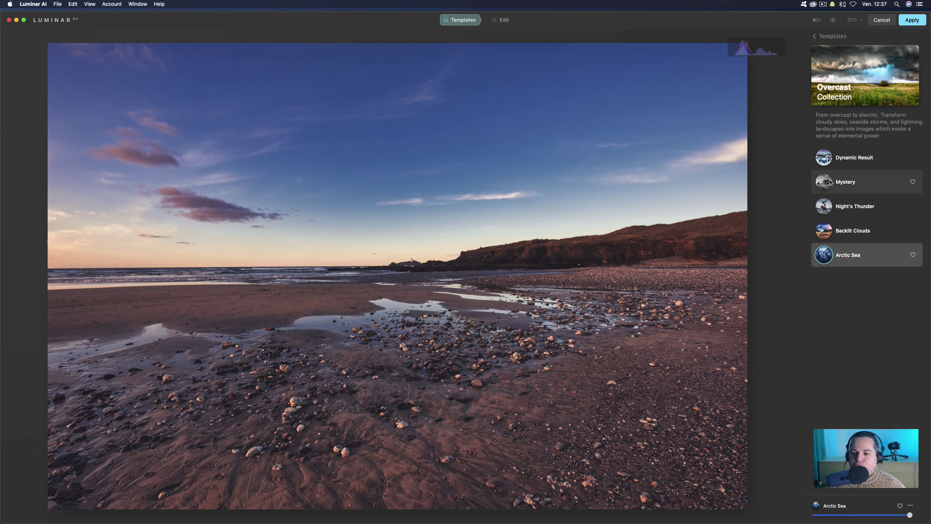
{"action": "left_click", "coordinate": [825, 159]}
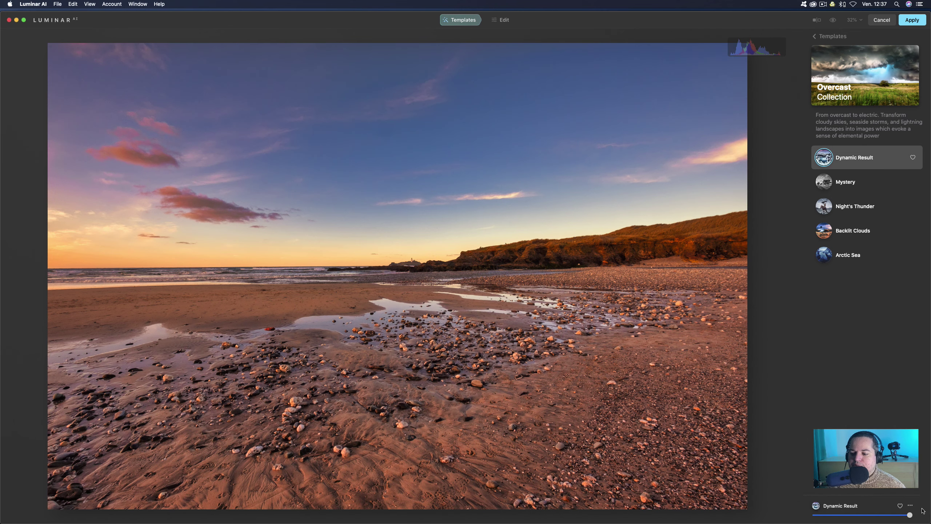
{"action": "left_click_drag", "start_coordinate": [911, 516], "coordinate": [879, 516]}
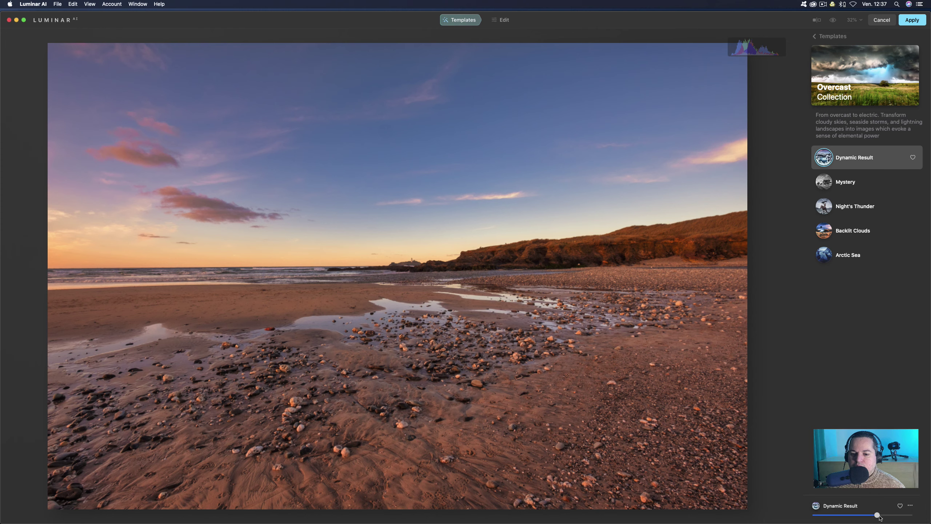
Compare the photo before and after the template, including in split view, and apply the edit to return it to Lightroom Classic
{"action": "left_click", "coordinate": [833, 20]}
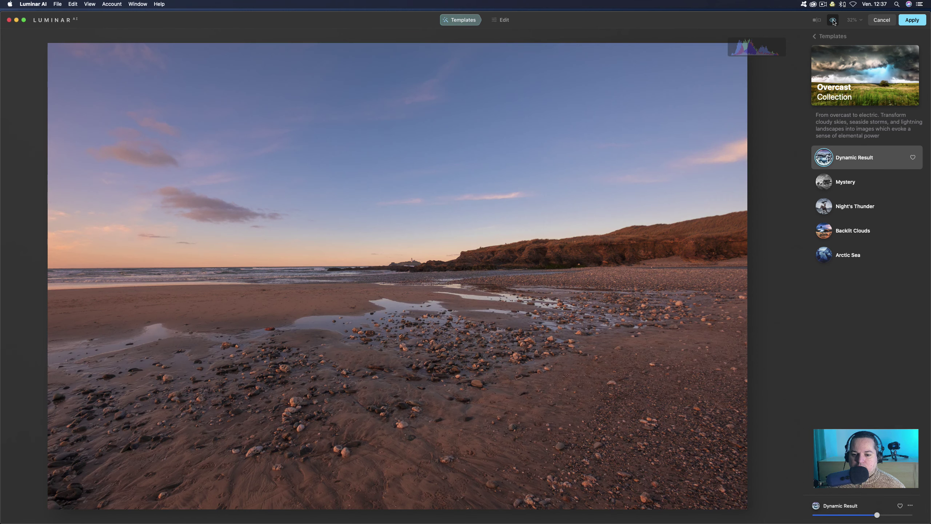
{"action": "left_click", "coordinate": [817, 20]}
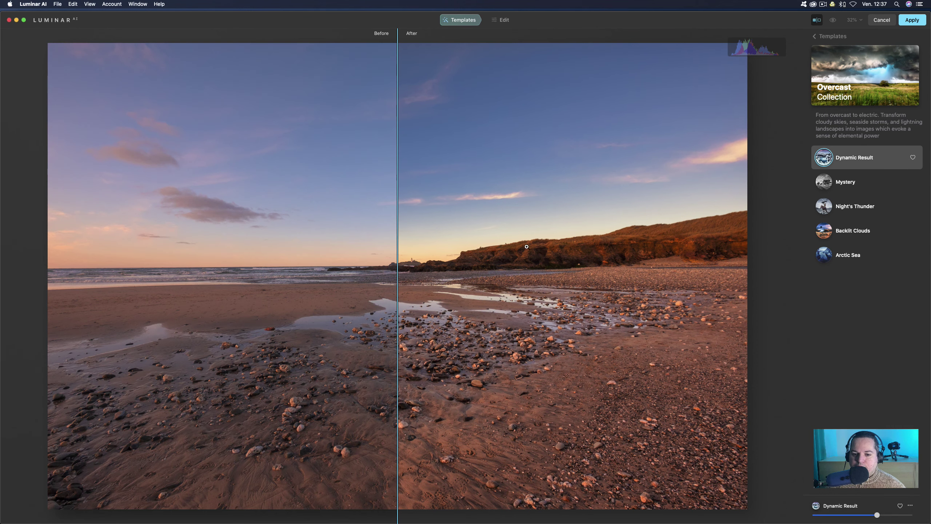
{"action": "mouse_move", "coordinate": [398, 260]}
{"action": "left_mouse_down"}
{"action": "mouse_move", "coordinate": [713, 263]}
{"action": "mouse_move", "coordinate": [83, 263]}
{"action": "mouse_move", "coordinate": [405, 264]}
{"action": "left_mouse_up"}
{"action": "left_click", "coordinate": [817, 19]}
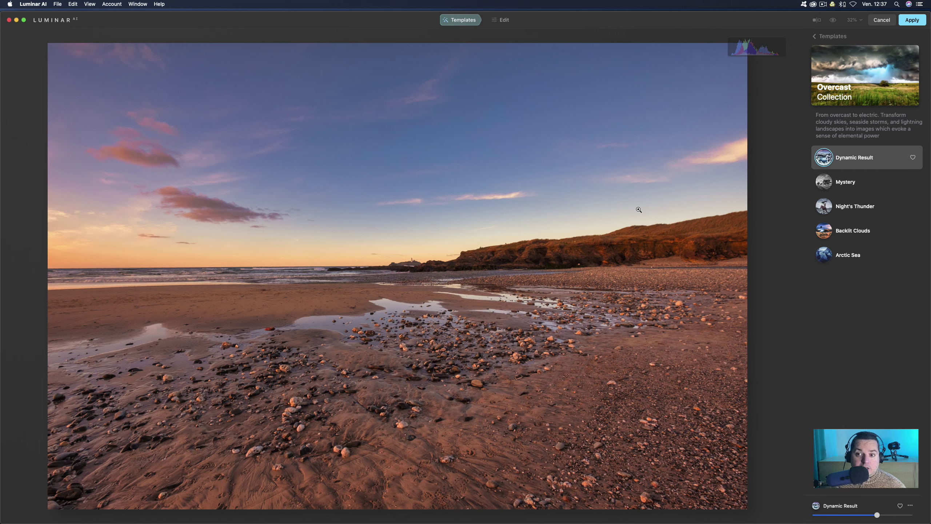
{"action": "left_click", "coordinate": [912, 20]}
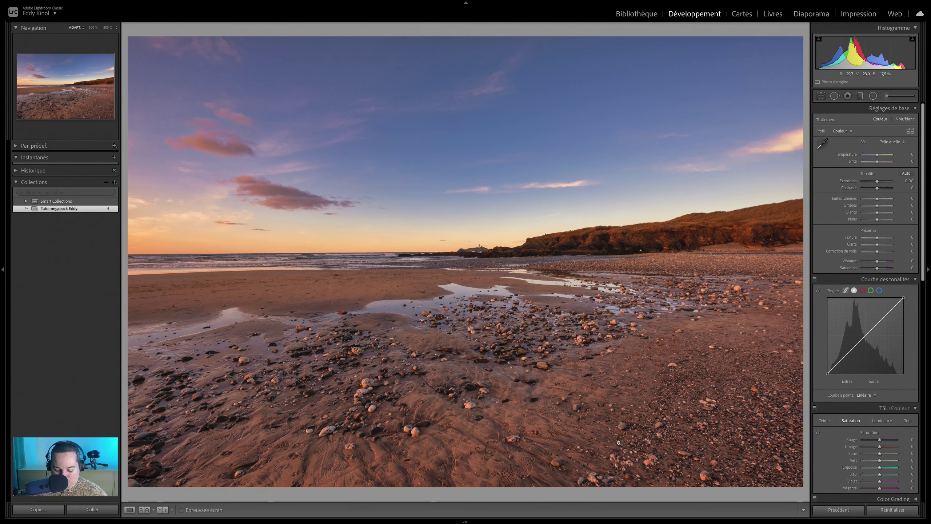
Switch between the Luminar AI version and the Lightroom-only version of the beach photo to compare them
{"action": "mouse_move", "coordinate": [478, 522]}
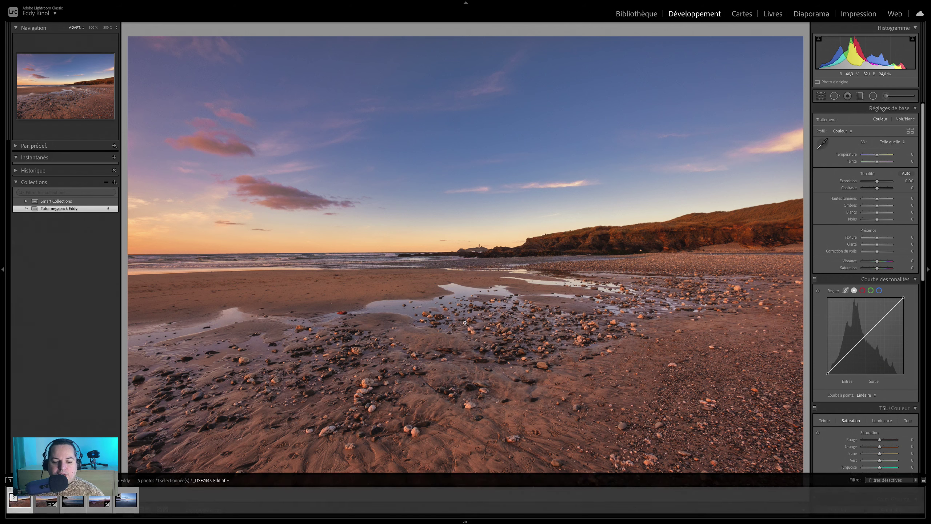
{"action": "key", "text": "ctrl+shift+v"}
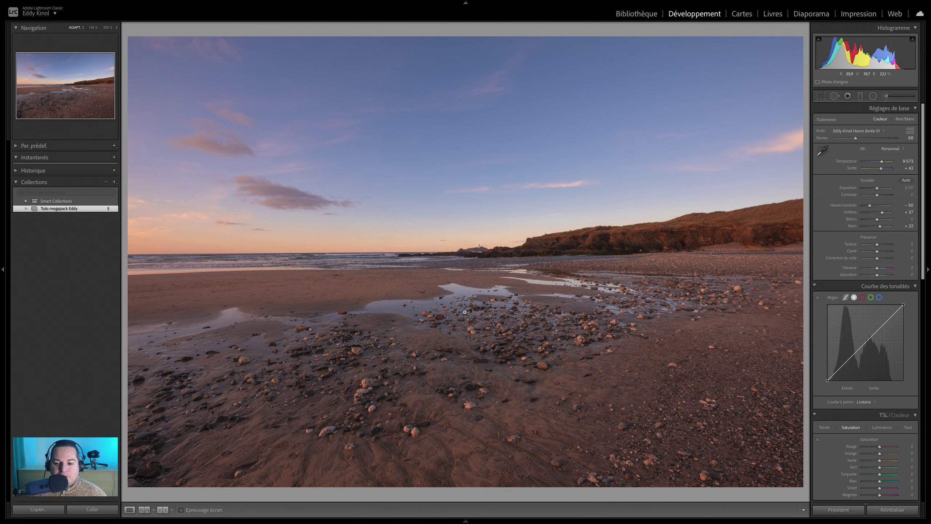
{"action": "key", "text": "ctrl+z"}
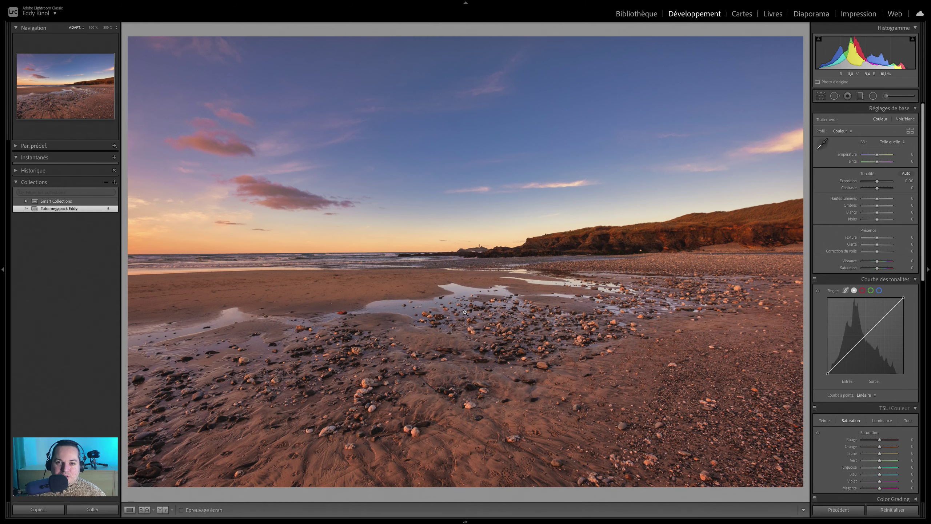
{"action": "key", "text": "ctrl+y"}
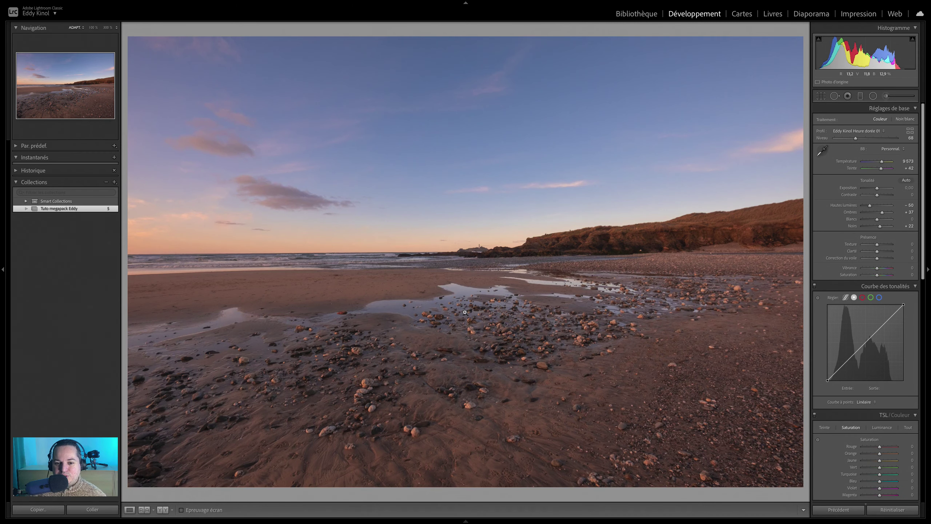
{"action": "key", "text": "ctrl+z"}
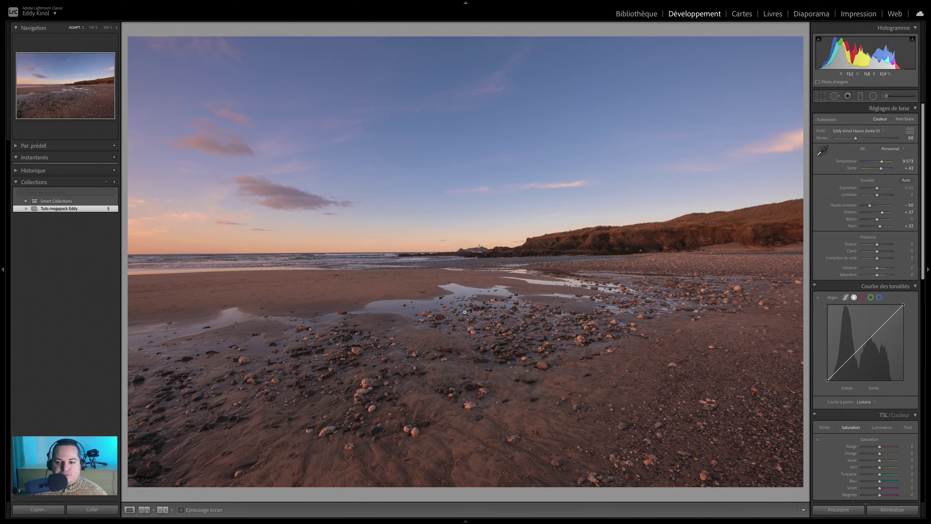
Check the Lightroom version against its unedited state, and bring up the Luminar AI version of the photo
{"action": "key", "text": "backslash"}
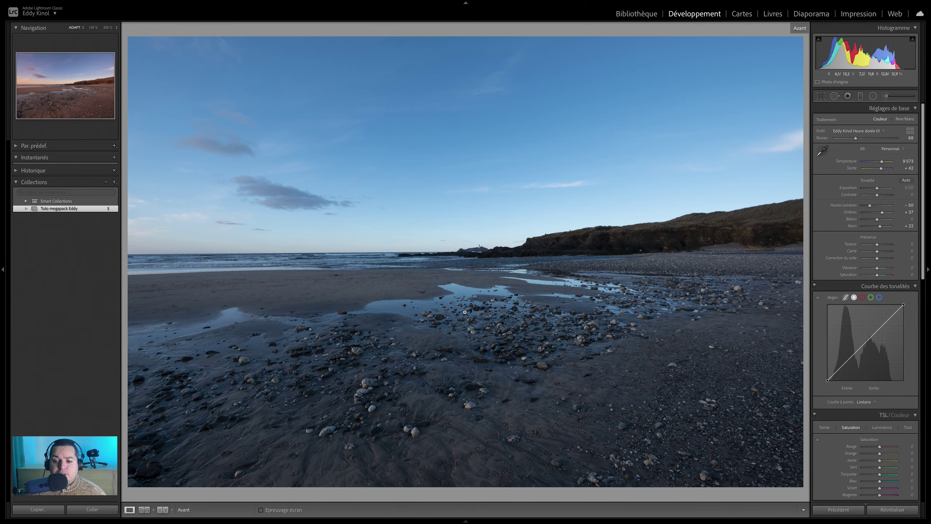
{"action": "key", "text": "backslash"}
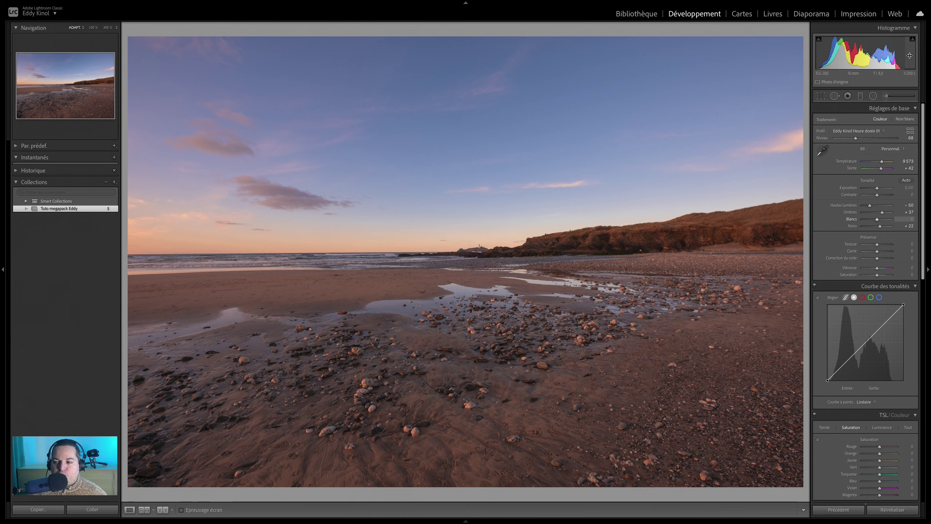
{"action": "key", "text": "Right"}
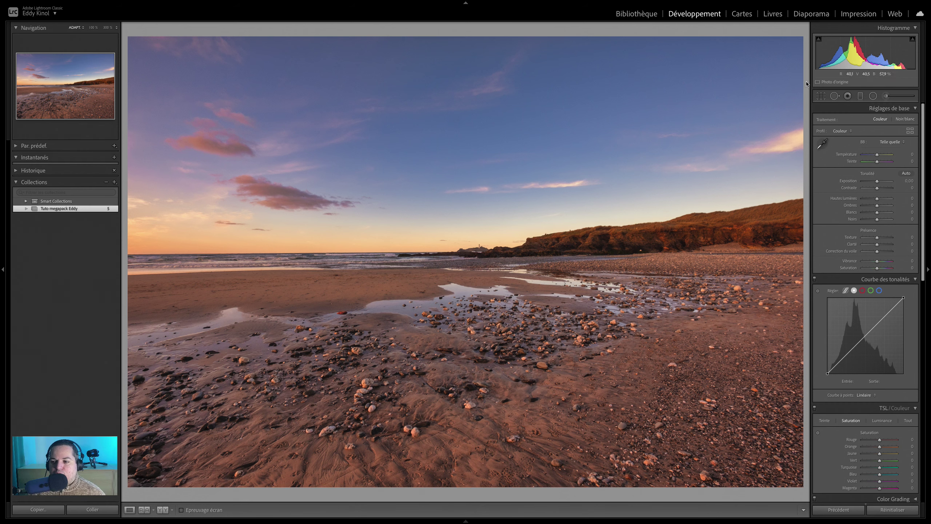
Crop the Luminar AI version to 16 x 9, shifting the frame down to cut more sky and keep the pebble foreground
{"action": "left_click", "coordinate": [822, 96]}
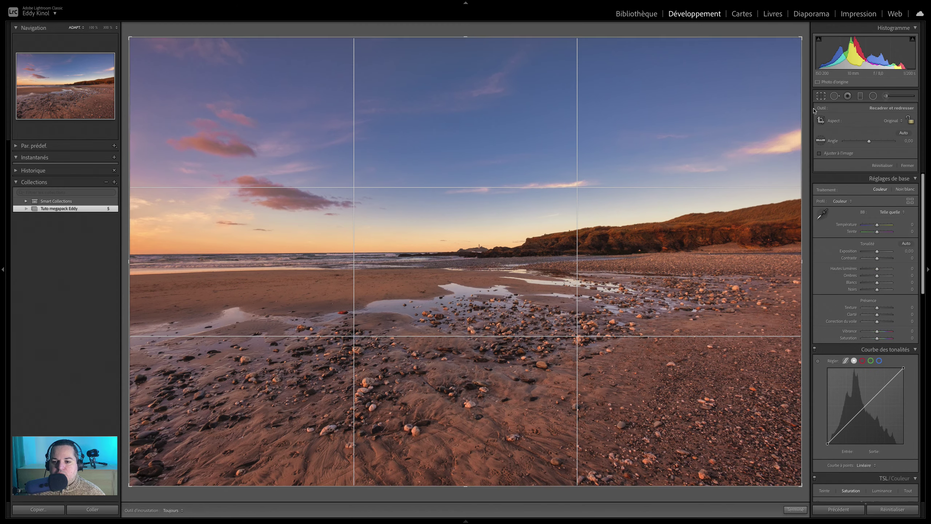
{"action": "left_click", "coordinate": [892, 120]}
{"action": "left_click", "coordinate": [877, 182]}
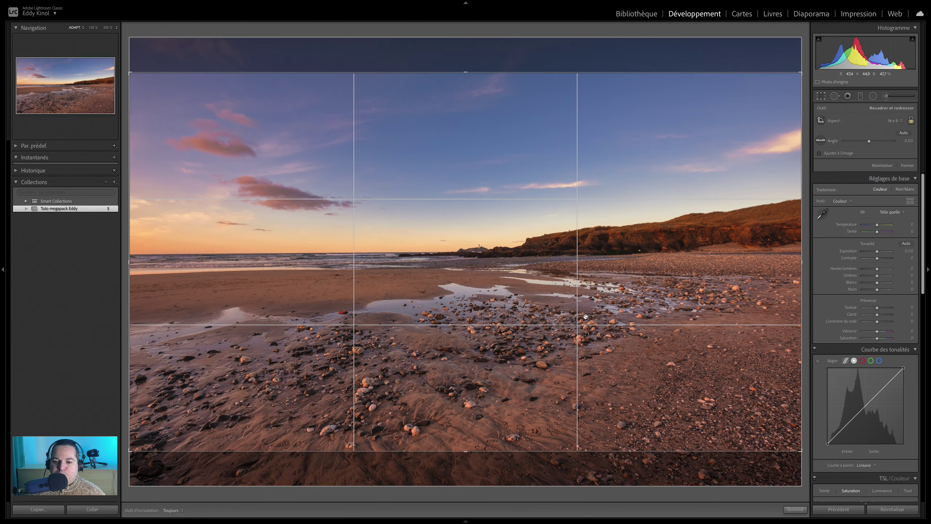
{"action": "left_click_drag", "start_coordinate": [522, 277], "coordinate": [515, 257]}
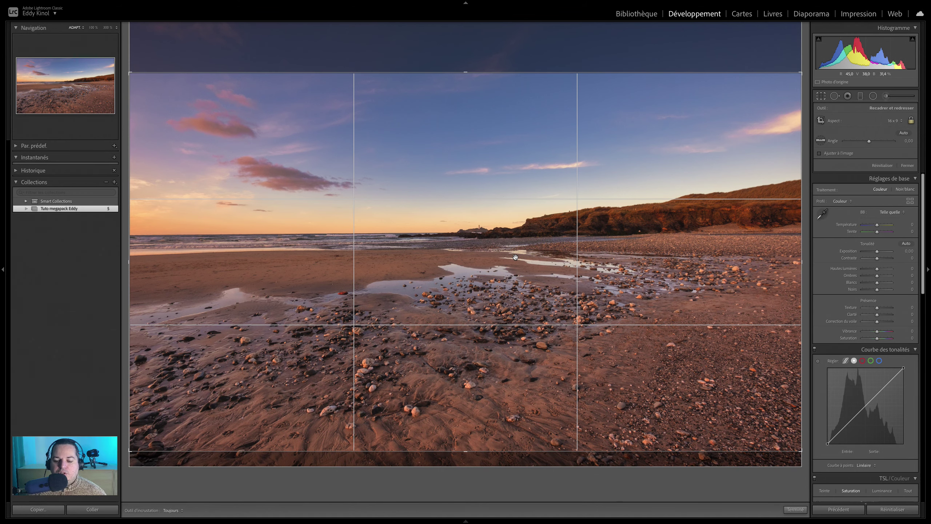
{"action": "left_click_drag", "start_coordinate": [497, 264], "coordinate": [496, 252]}
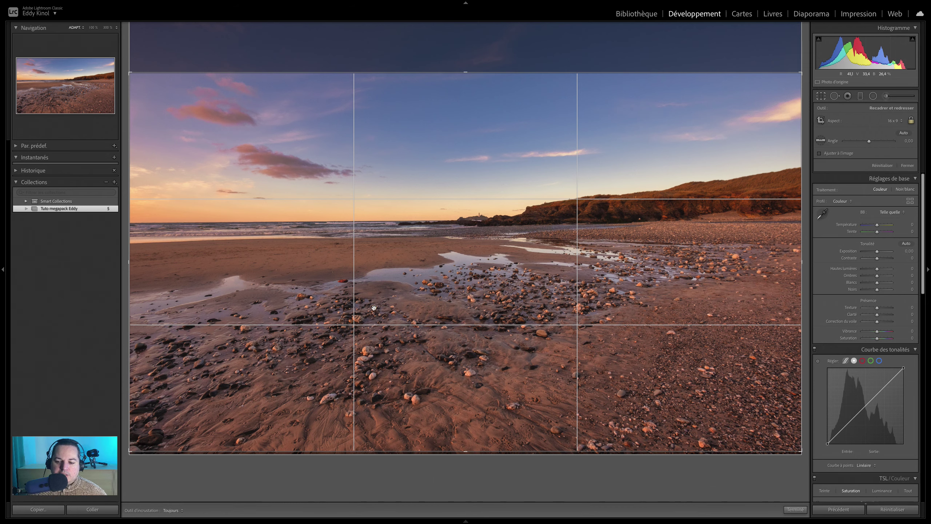
{"action": "key", "text": "Return"}
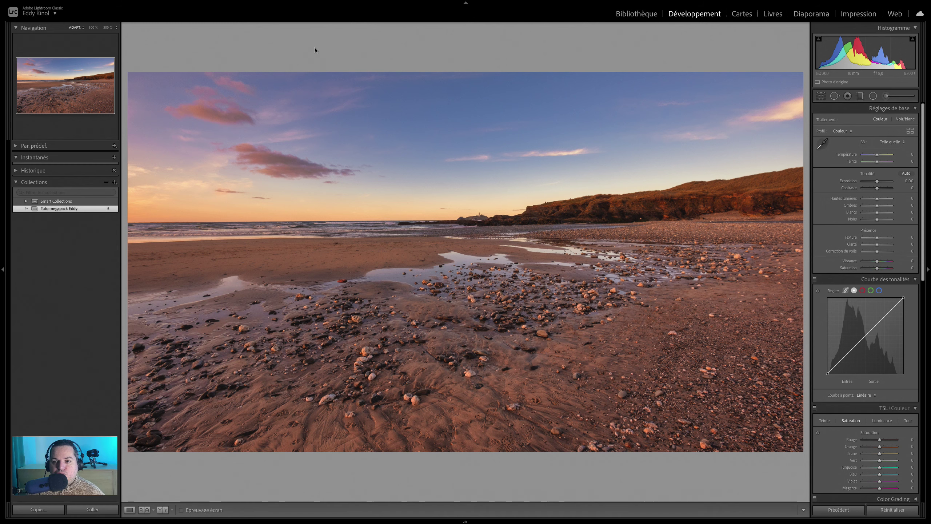
Open the export settings for the cropped beach photo
{"action": "right_click", "coordinate": [302, 269]}
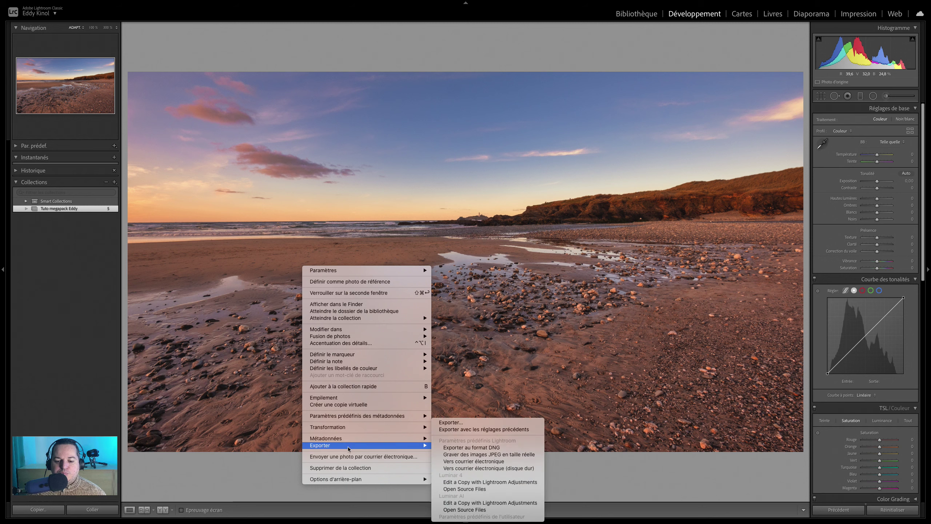
{"action": "left_click", "coordinate": [451, 425]}
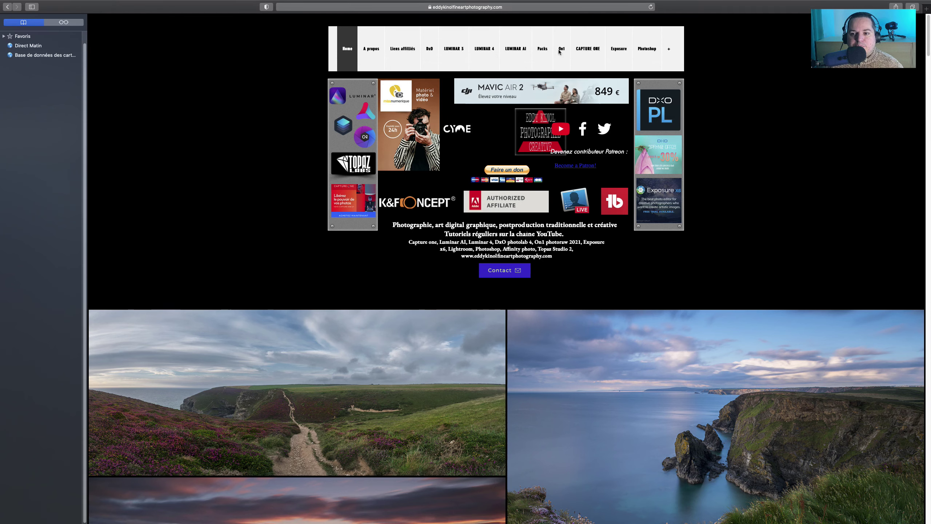
In Safari, open the photography website's Packs page and look through its downloadable Luminar looks, templates, skies, LUTs and Lightroom profiles
{"action": "left_click", "coordinate": [547, 51]}
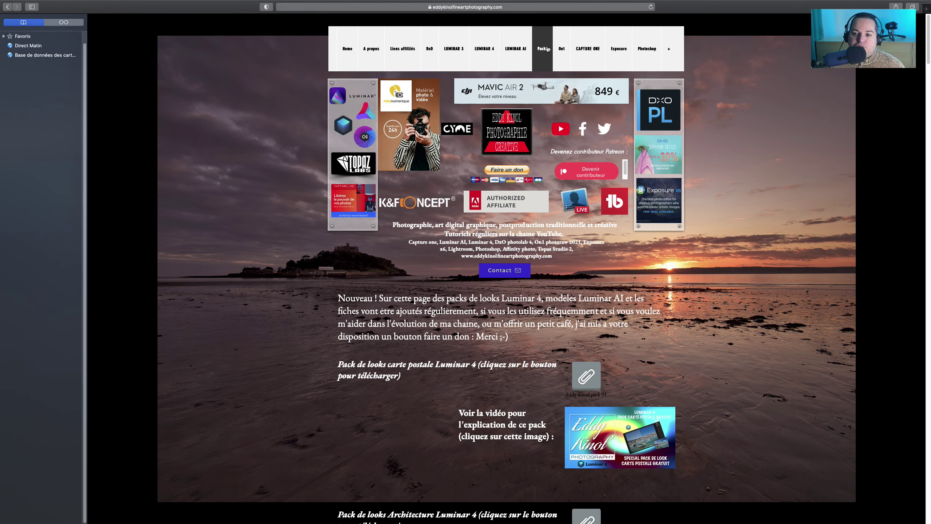
{"action": "scroll", "coordinate": [784, 264], "scroll_direction": "down", "scroll_amount": 15}
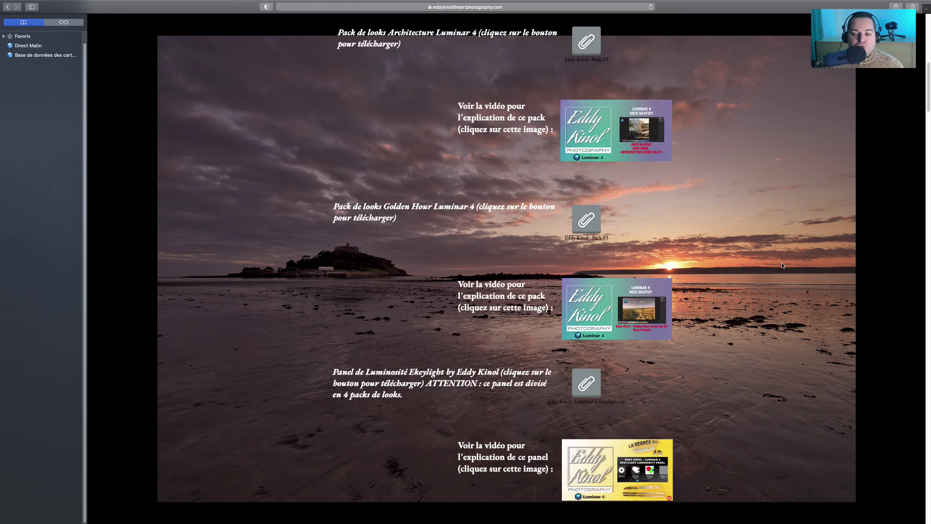
{"action": "scroll", "coordinate": [782, 266], "scroll_direction": "down", "scroll_amount": 20}
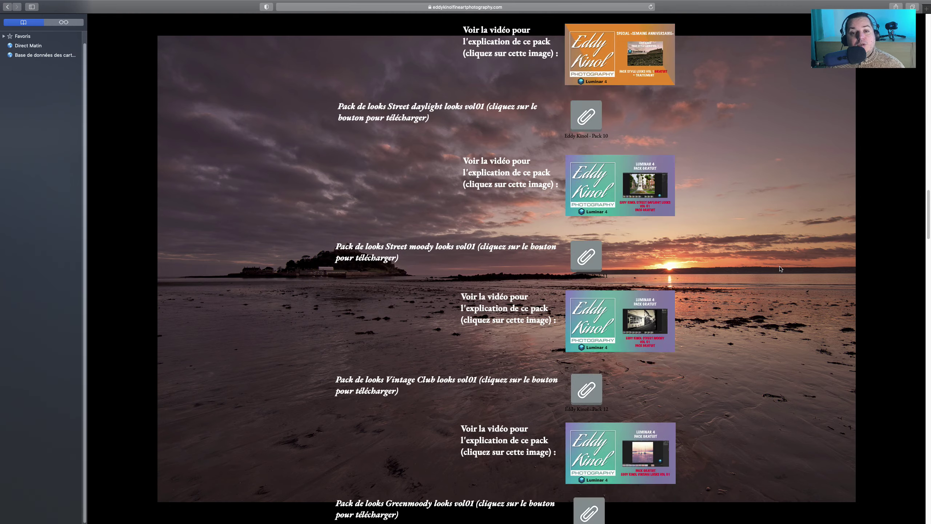
{"action": "scroll", "coordinate": [781, 269], "scroll_direction": "down", "scroll_amount": 20}
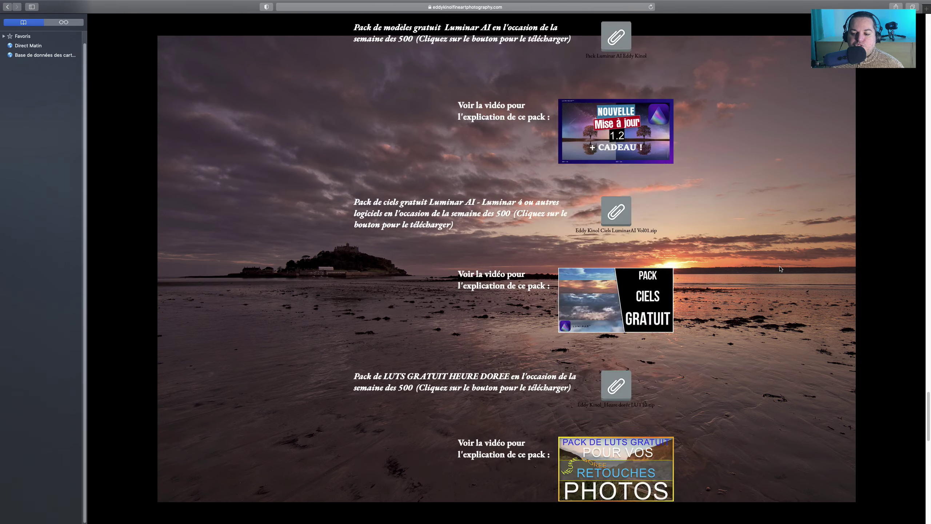
{"action": "scroll", "coordinate": [780, 271], "scroll_direction": "up", "scroll_amount": 4}
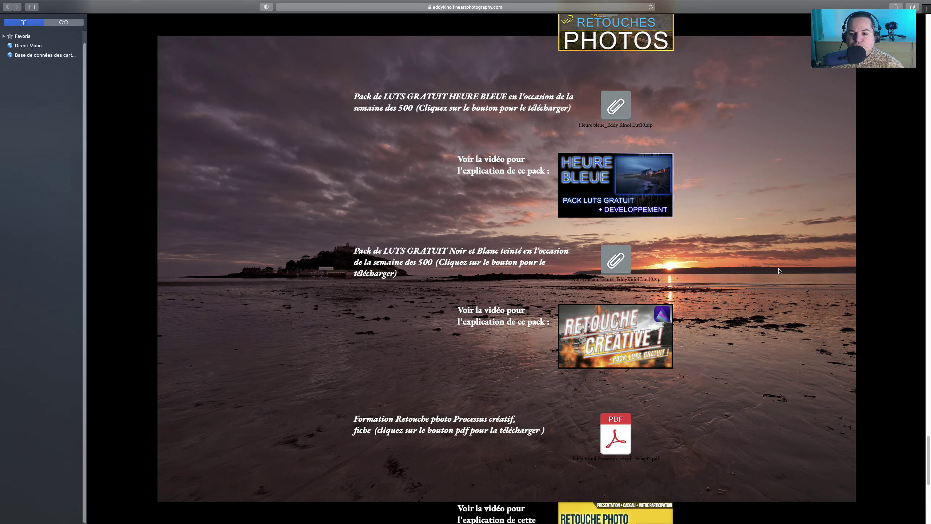
{"action": "scroll", "coordinate": [780, 271], "scroll_direction": "down", "scroll_amount": 10}
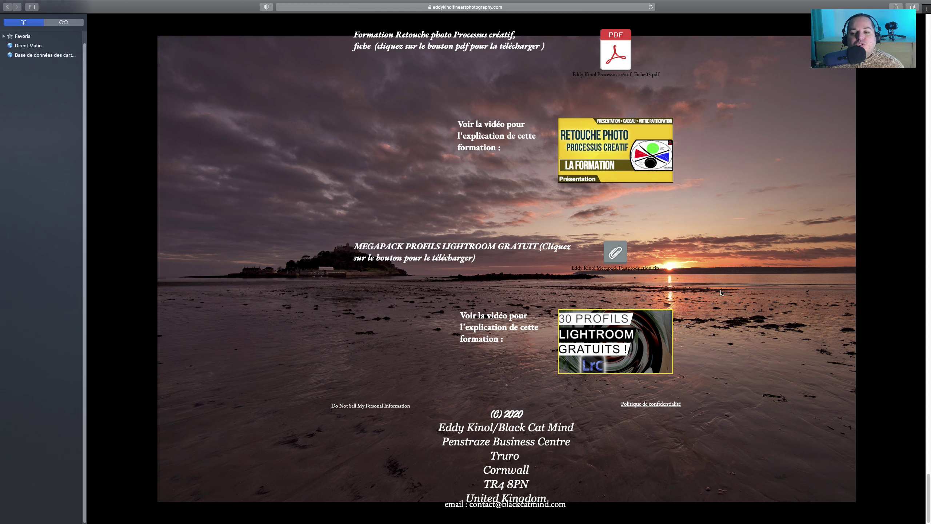
{"action": "scroll", "coordinate": [721, 292], "scroll_direction": "up", "scroll_amount": 20}
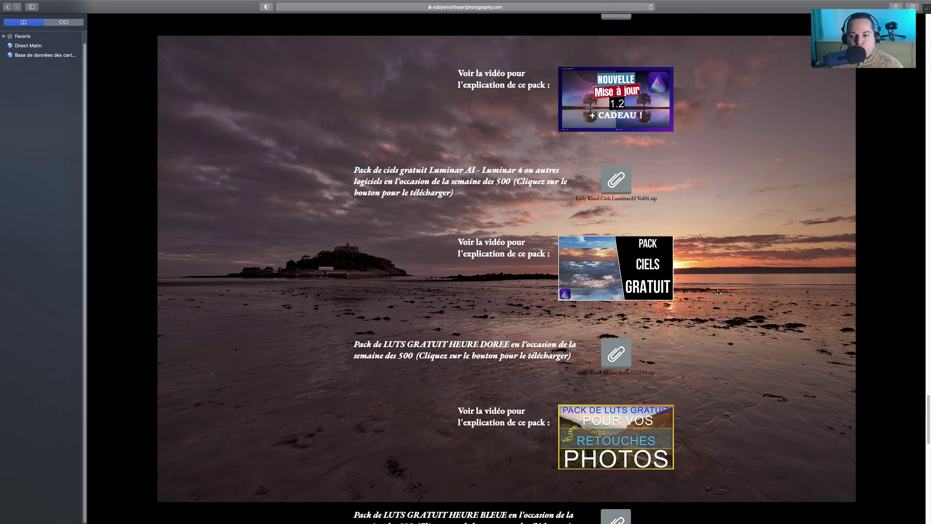